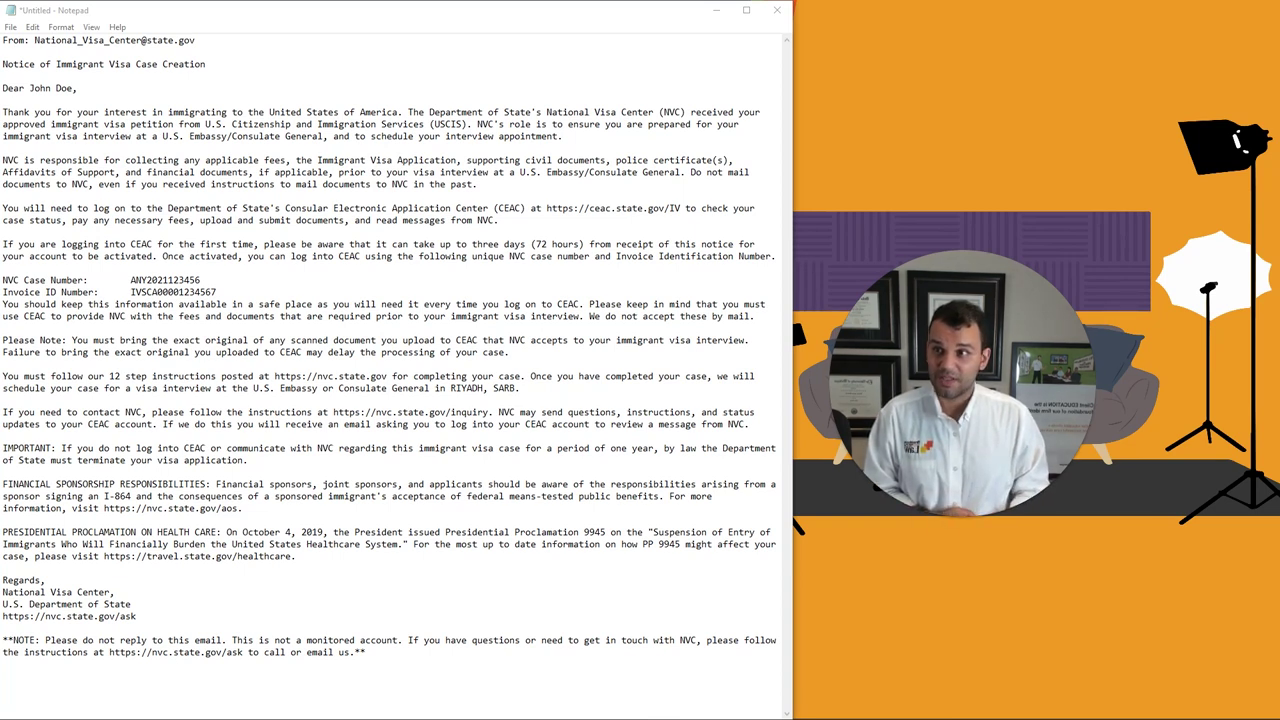
Highlight the notice body and the sender's From line while reviewing the email.
drag(2, 64, 360, 340)
click(360, 340)
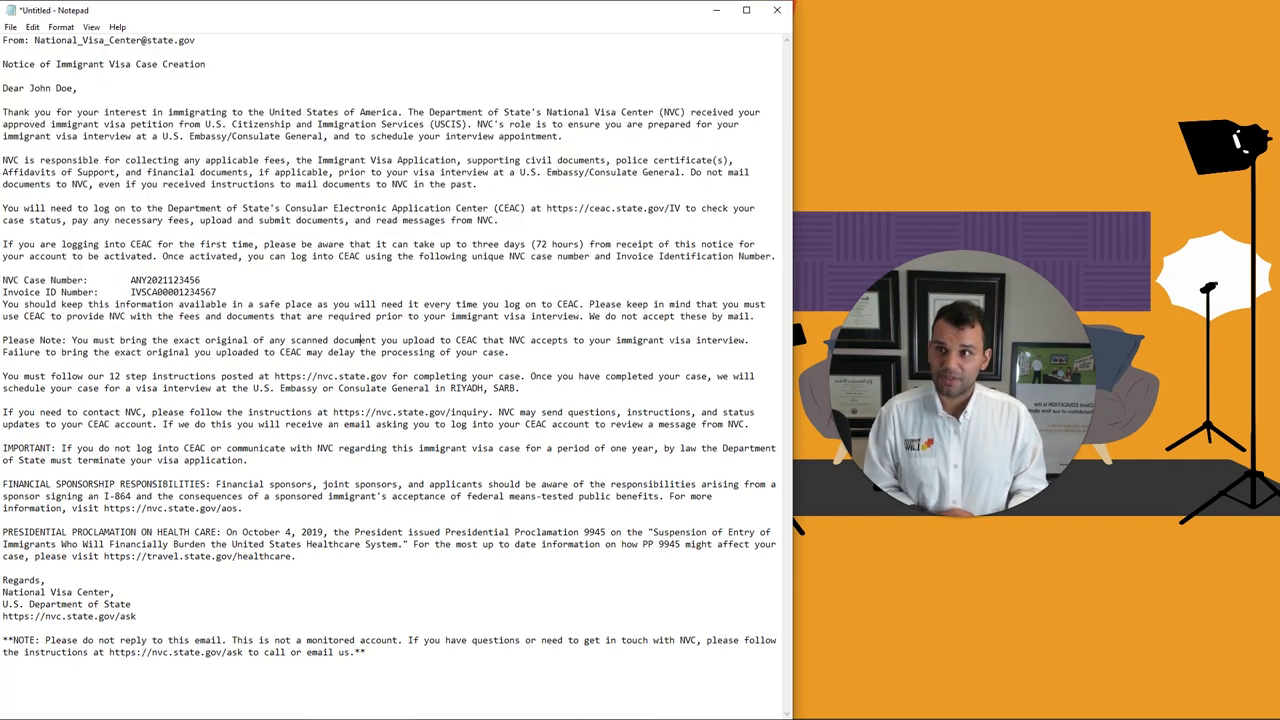
drag(196, 40, 60, 40)
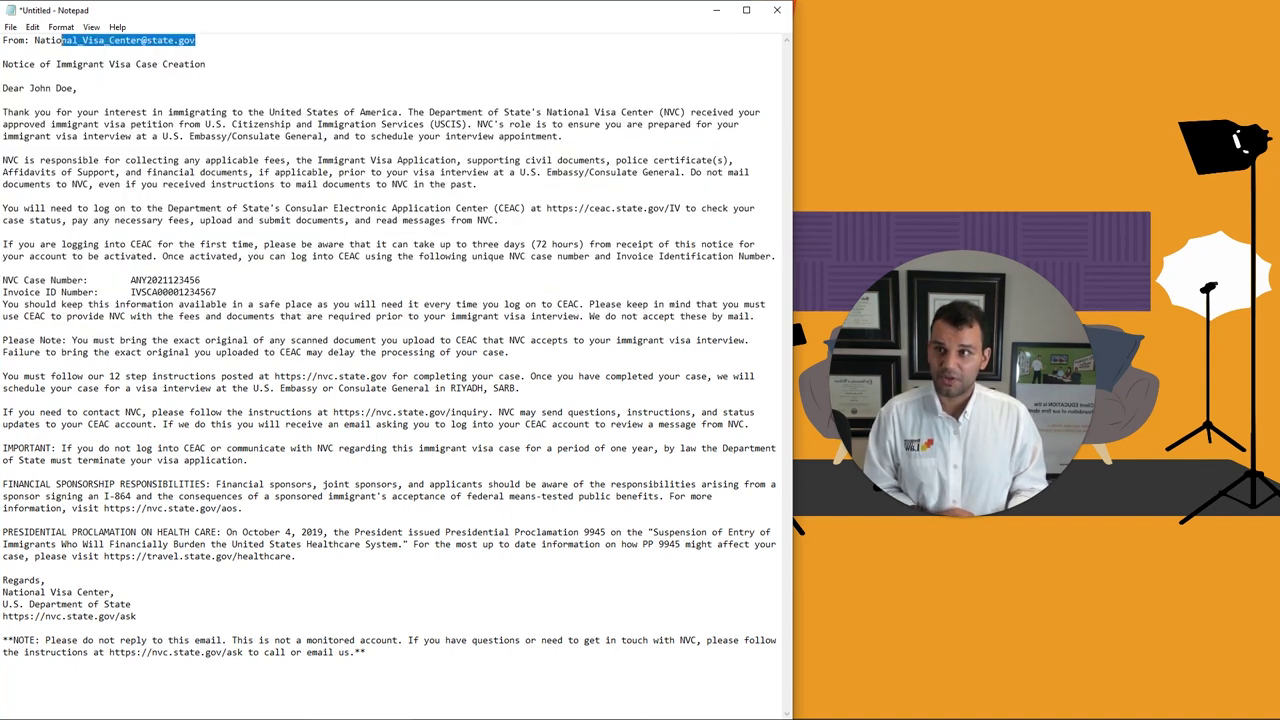
drag(196, 40, 8, 40)
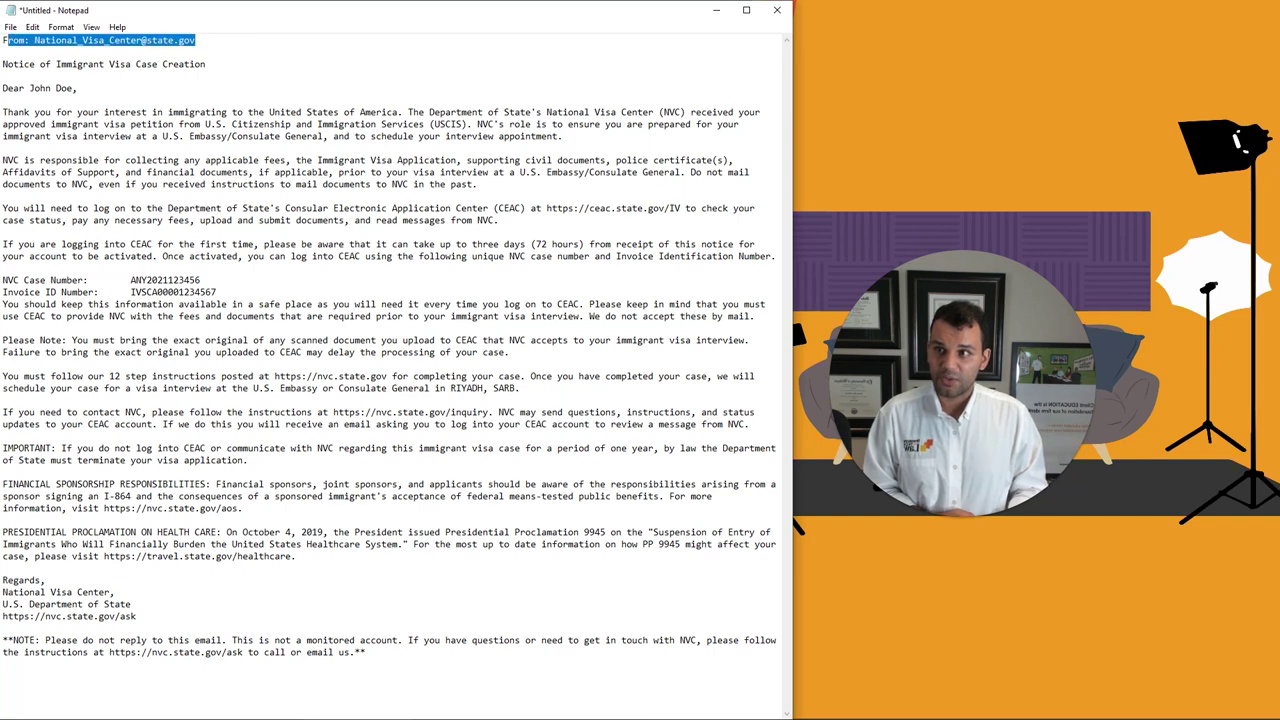
click(206, 64)
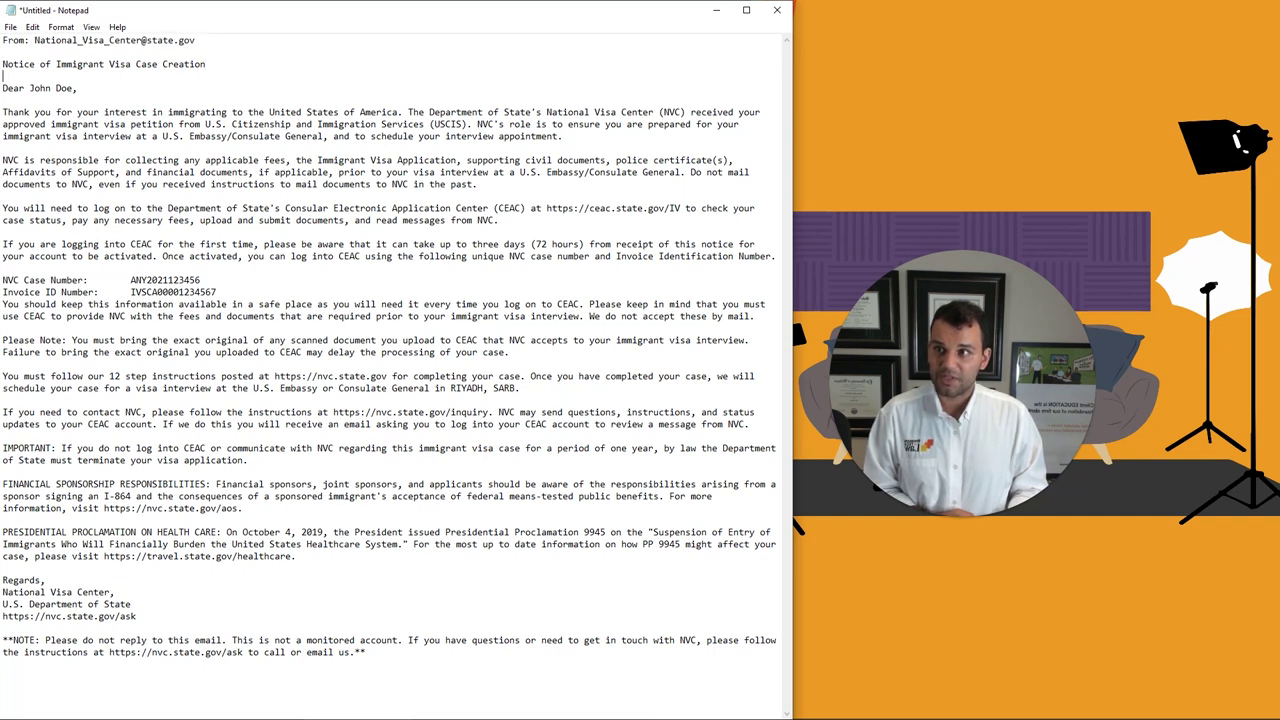
key(shift+Up)
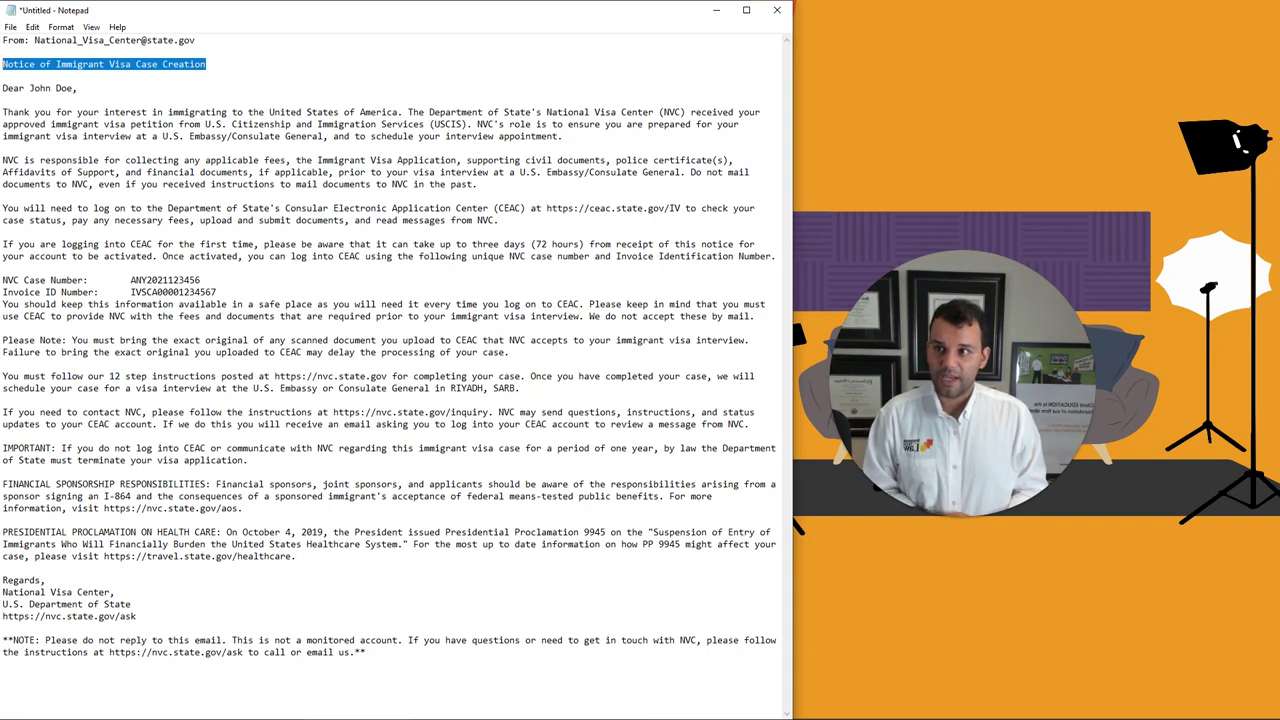
key(Down)
key(Down)
key(ctrl+Right)
key(ctrl+shift+Right)
key(ctrl+shift+Right)
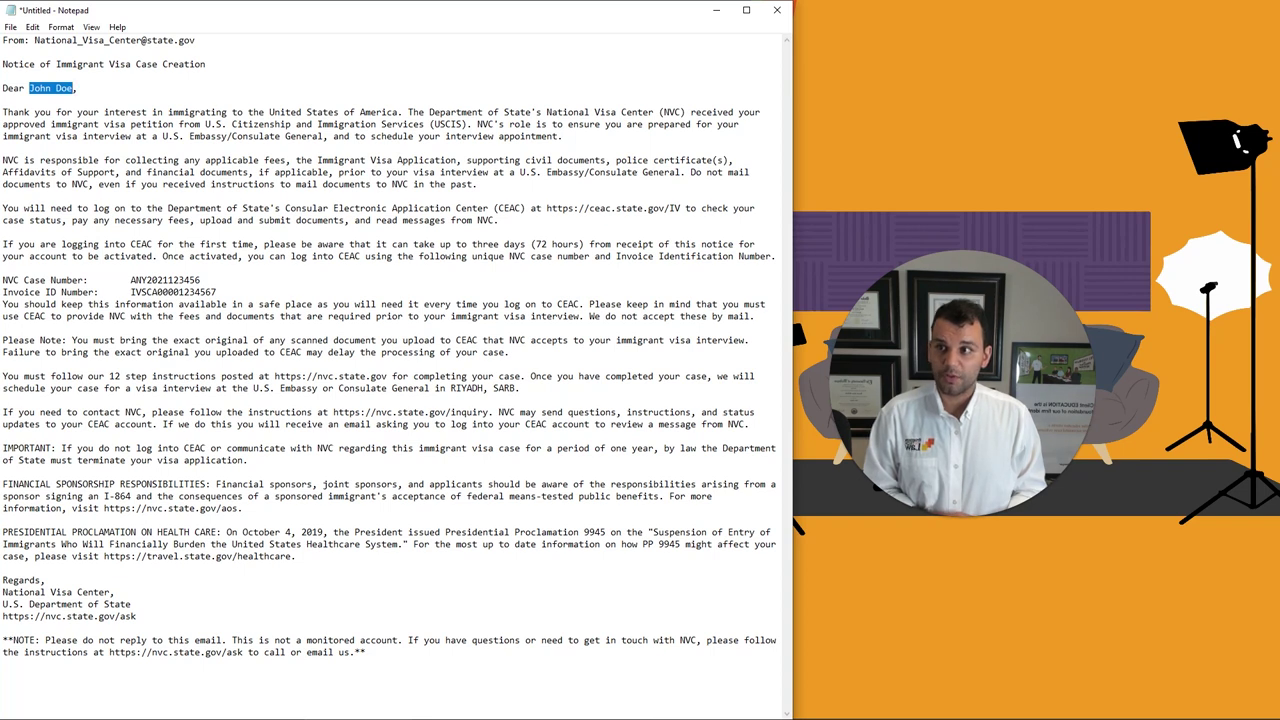
key(Down)
key(Up)
key(ctrl+Right)
key(shift+Right)
key(shift+Right)
key(shift+Right)
key(shift+Right)
key(shift+Right)
key(shift+Right)
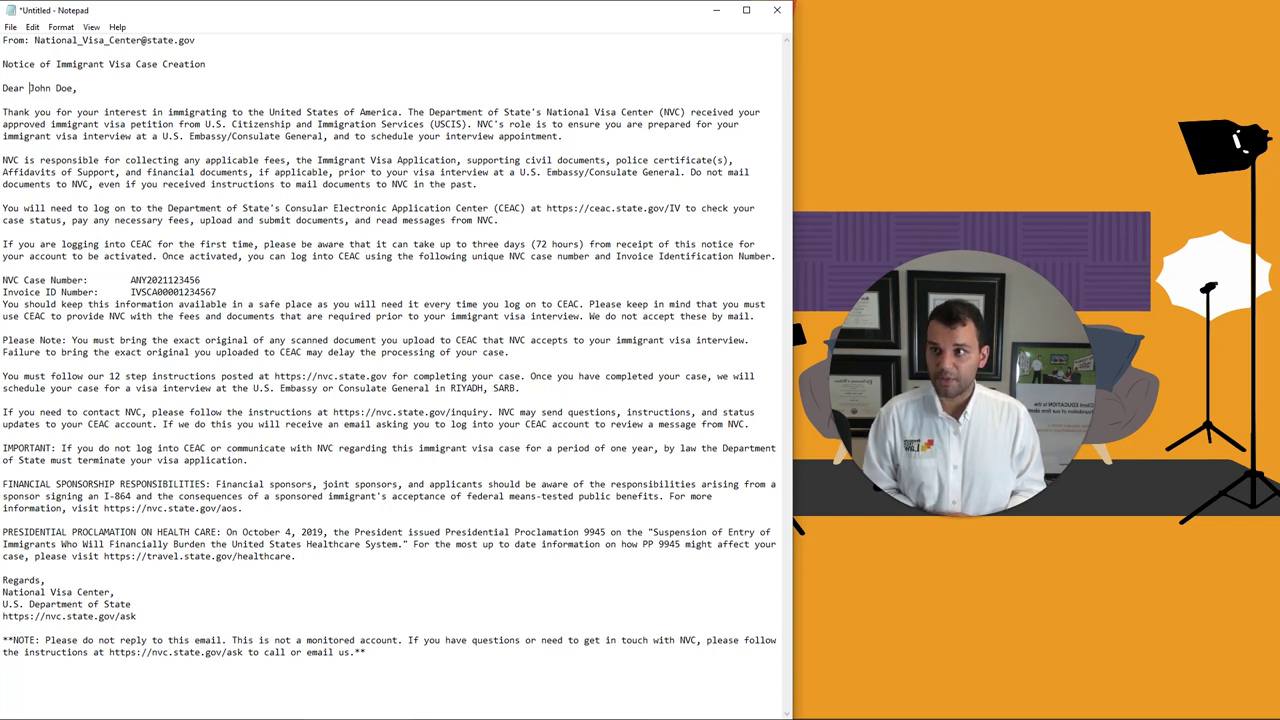
key(Right)
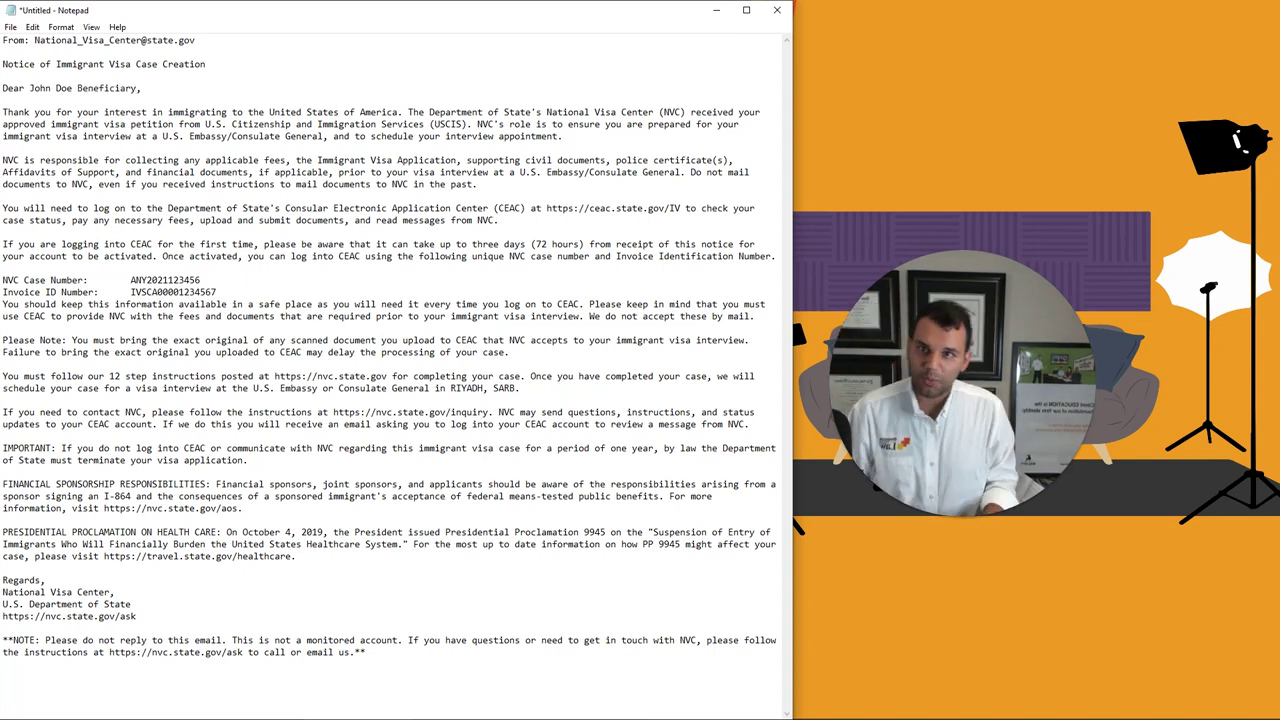
drag(546, 208, 680, 208)
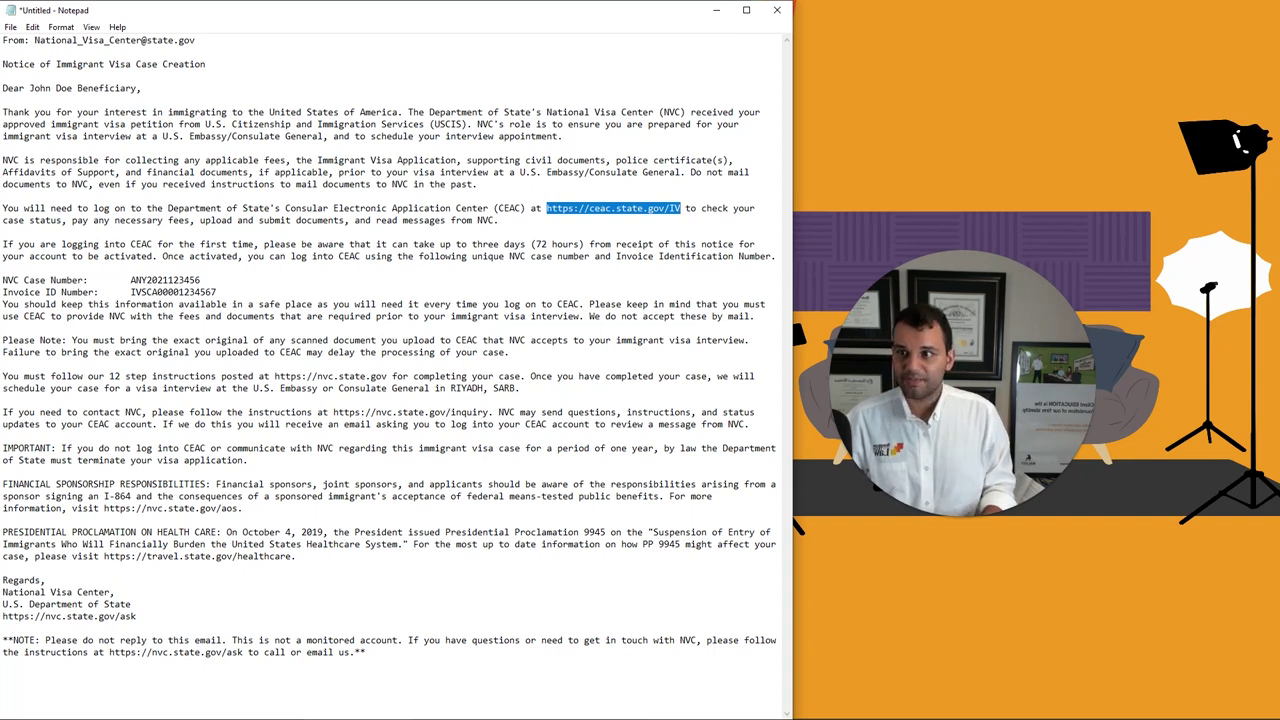
Add a blank line after the Invoice ID line and highlight the case number and invoice ID lines.
click(217, 292)
key(Return)
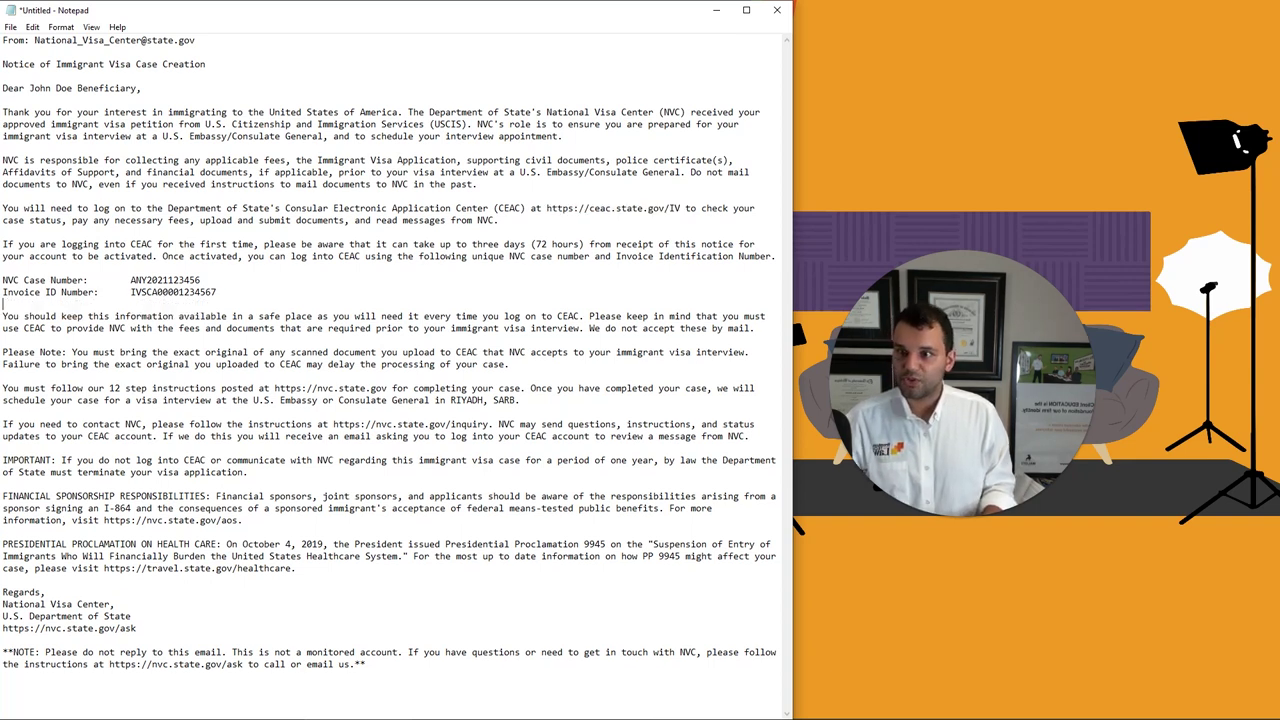
drag(3, 280, 88, 280)
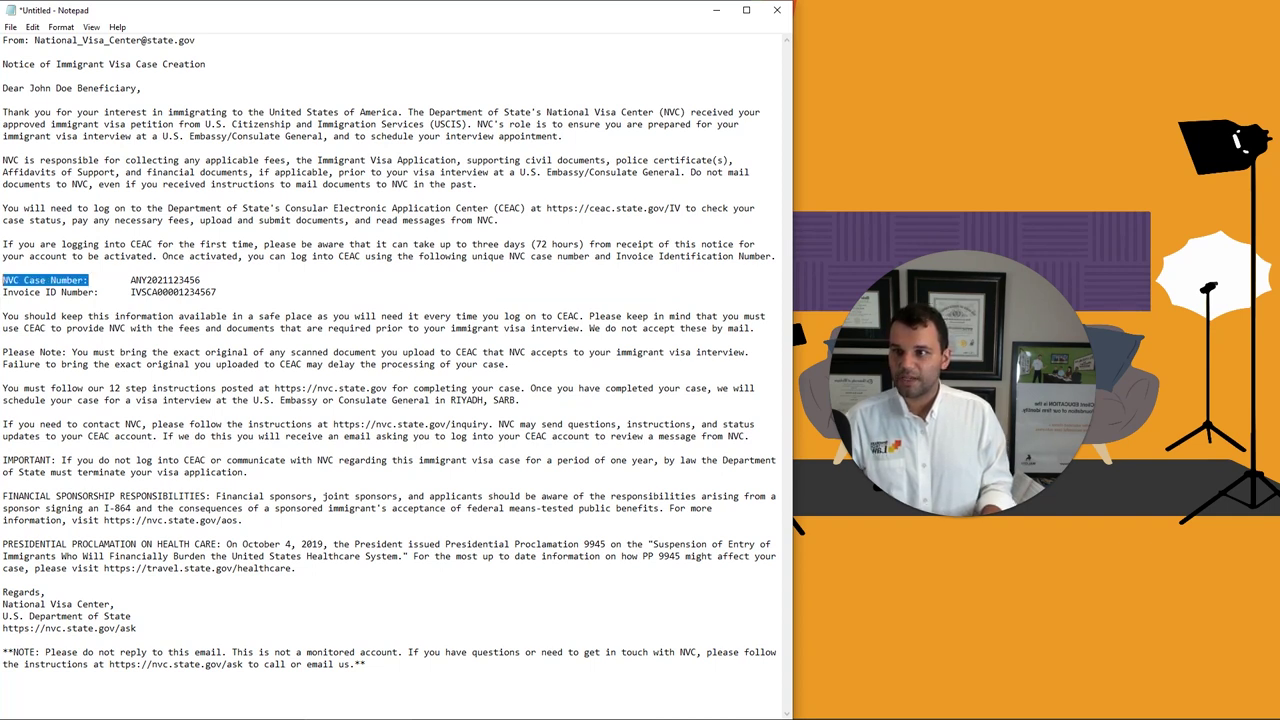
drag(99, 292, 3, 292)
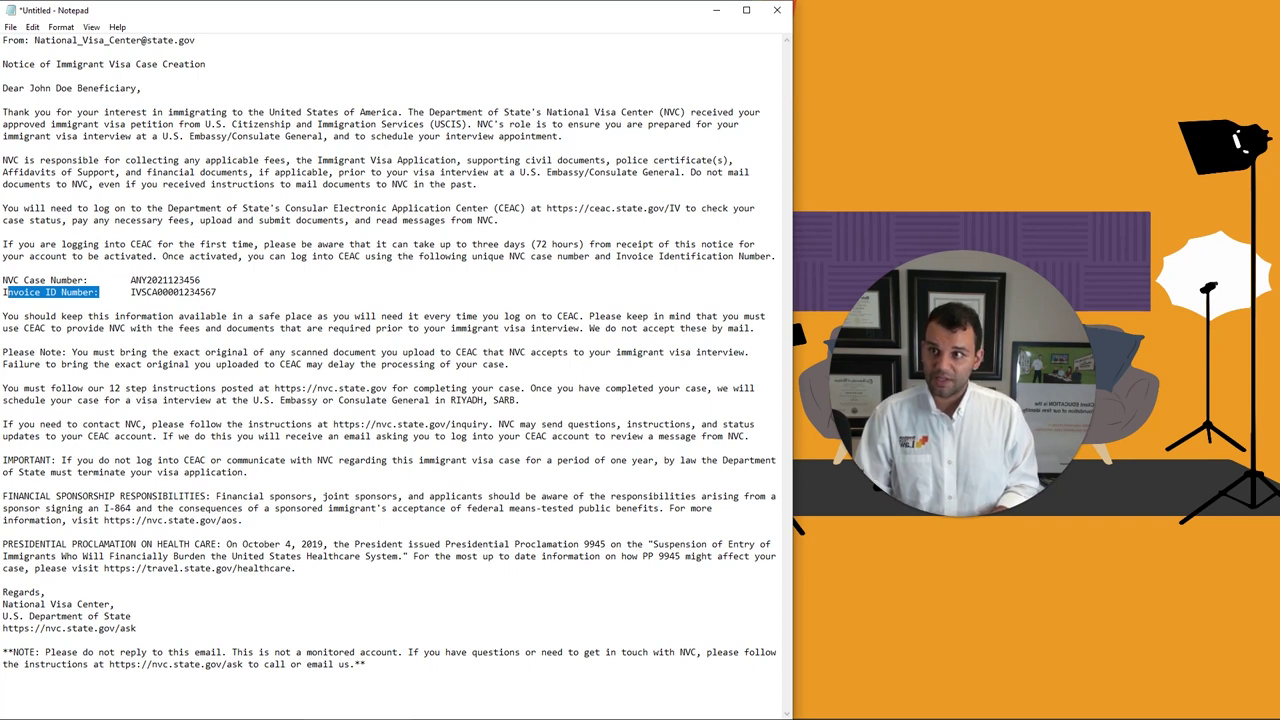
triple_click(3, 64)
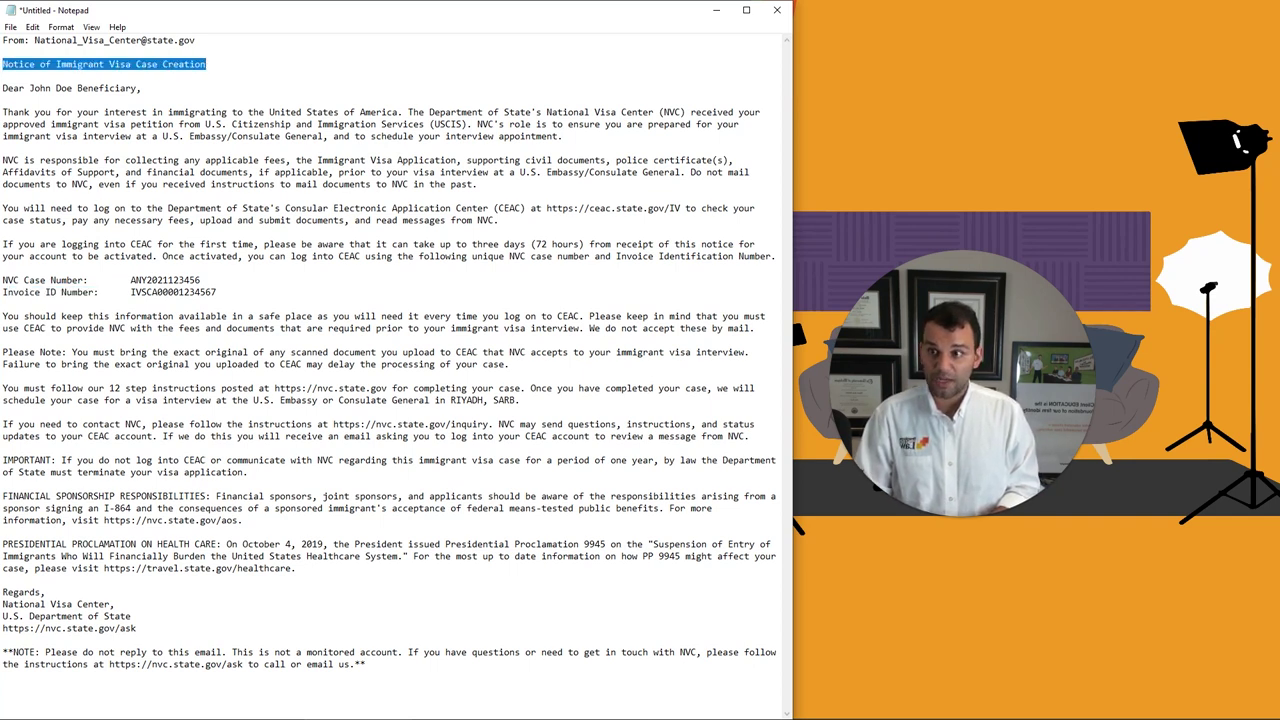
drag(216, 292, 3, 280)
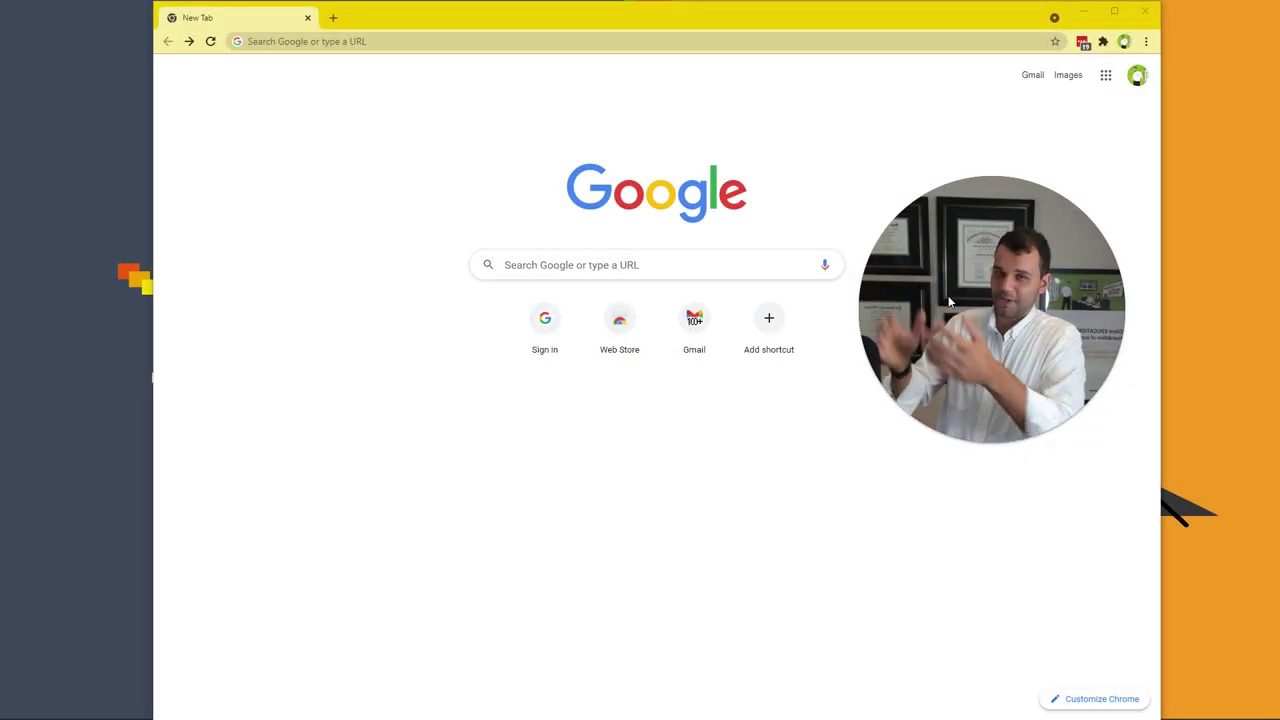
Search Google for 'ceac login' and open the Immigrant Visa - Sign In result.
click(600, 265)
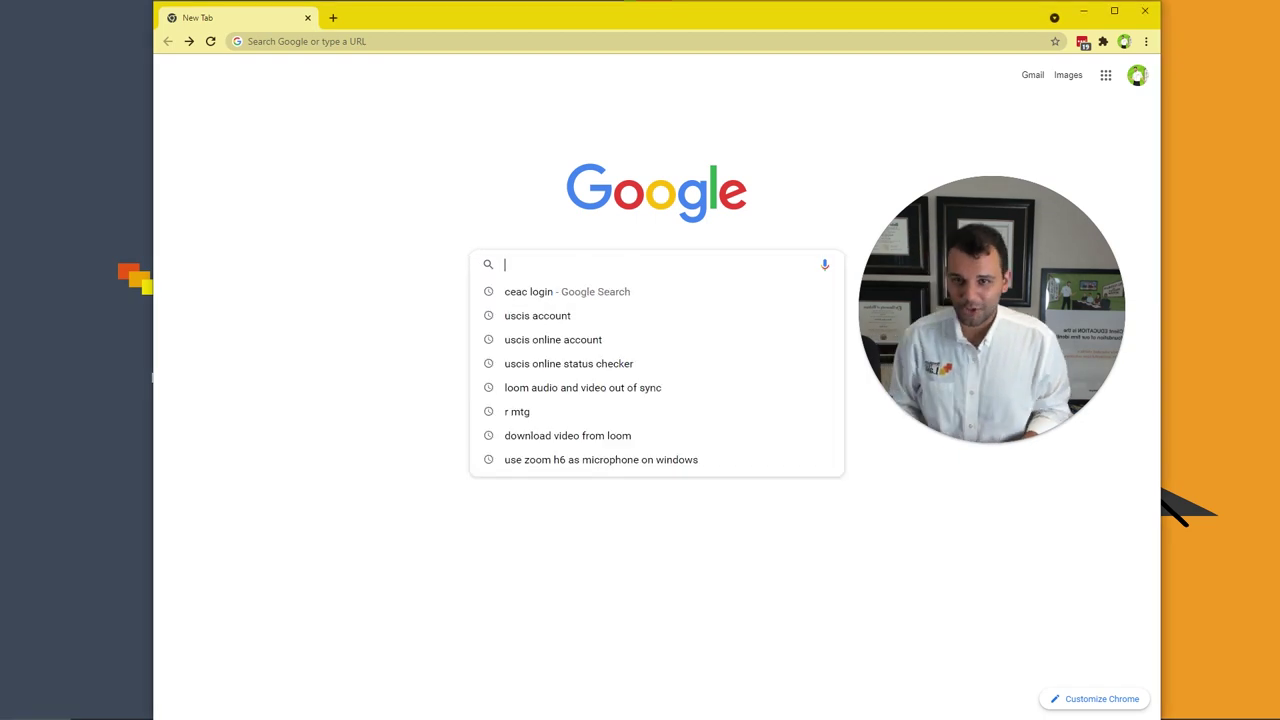
text(ceac login)
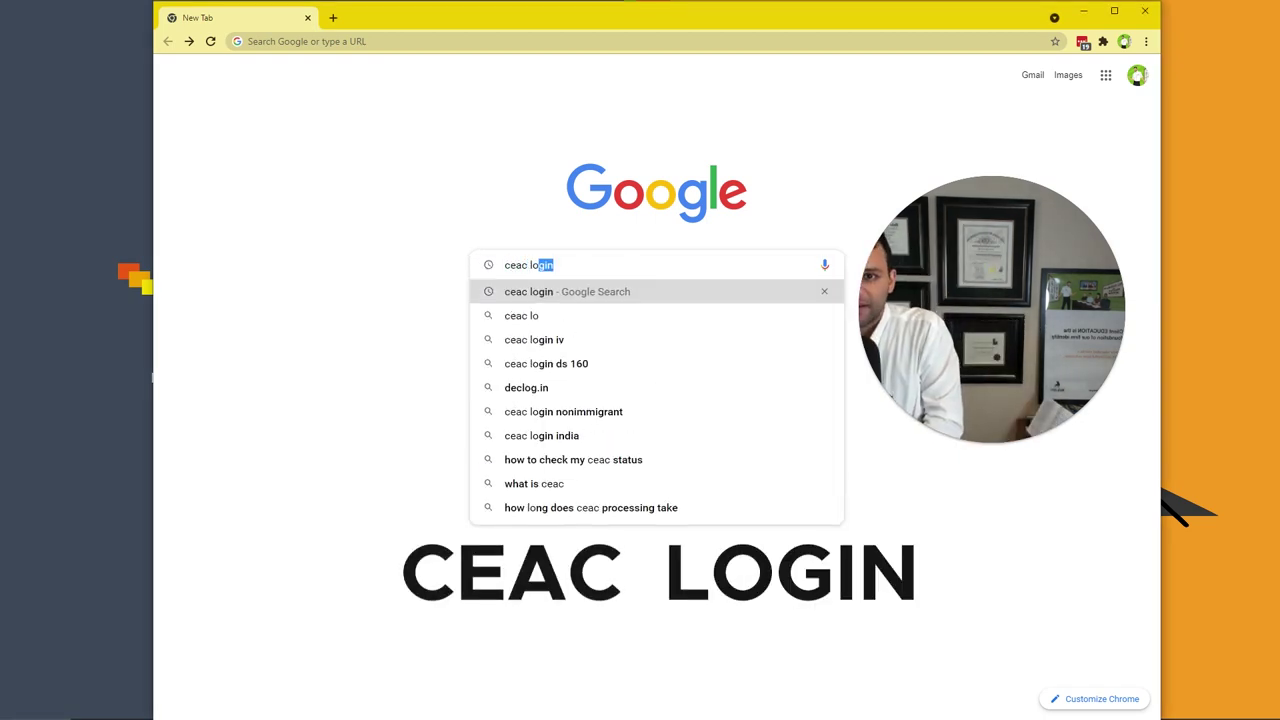
key(Return)
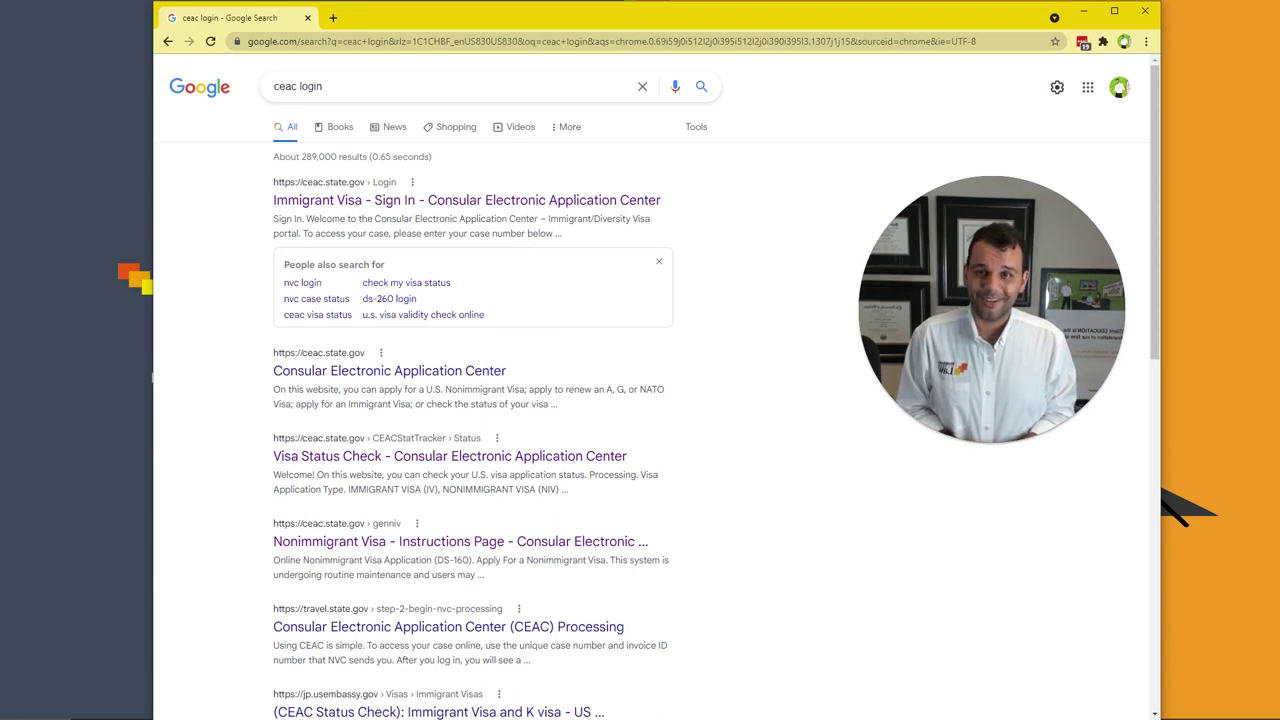
click(502, 211)
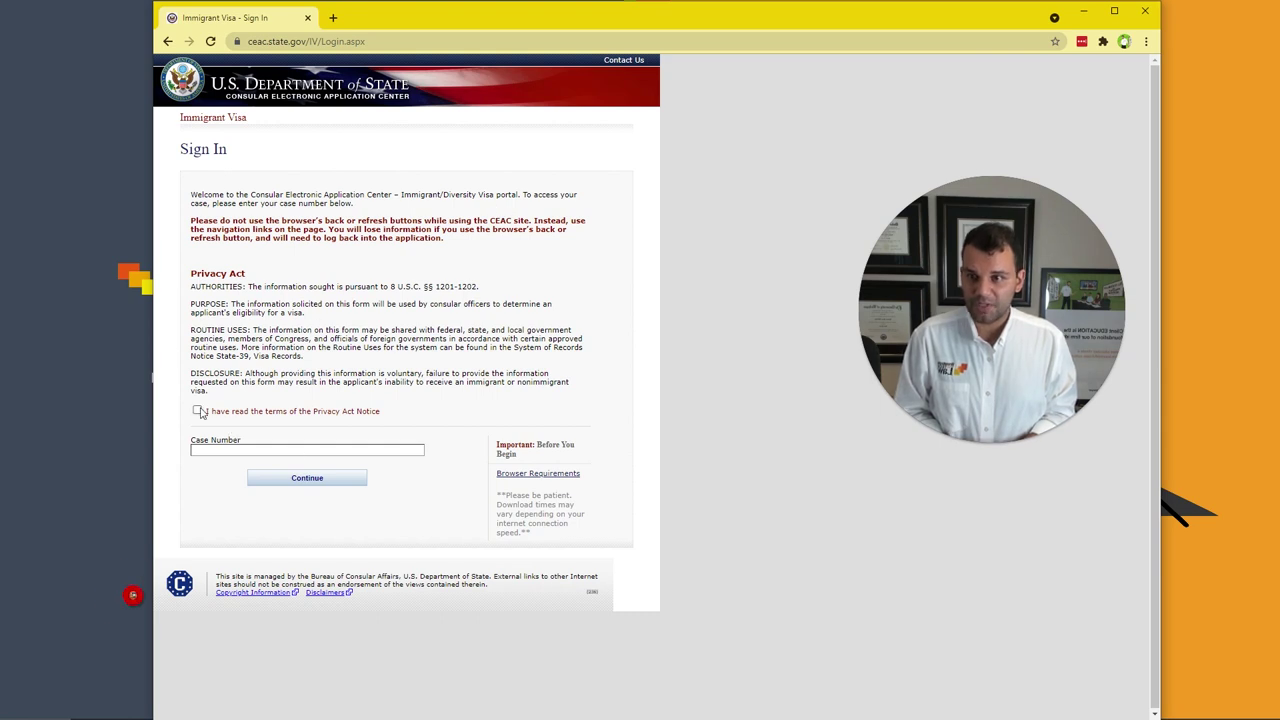
Accept the Privacy Act terms and continue with the NVC case number entered.
click(197, 410)
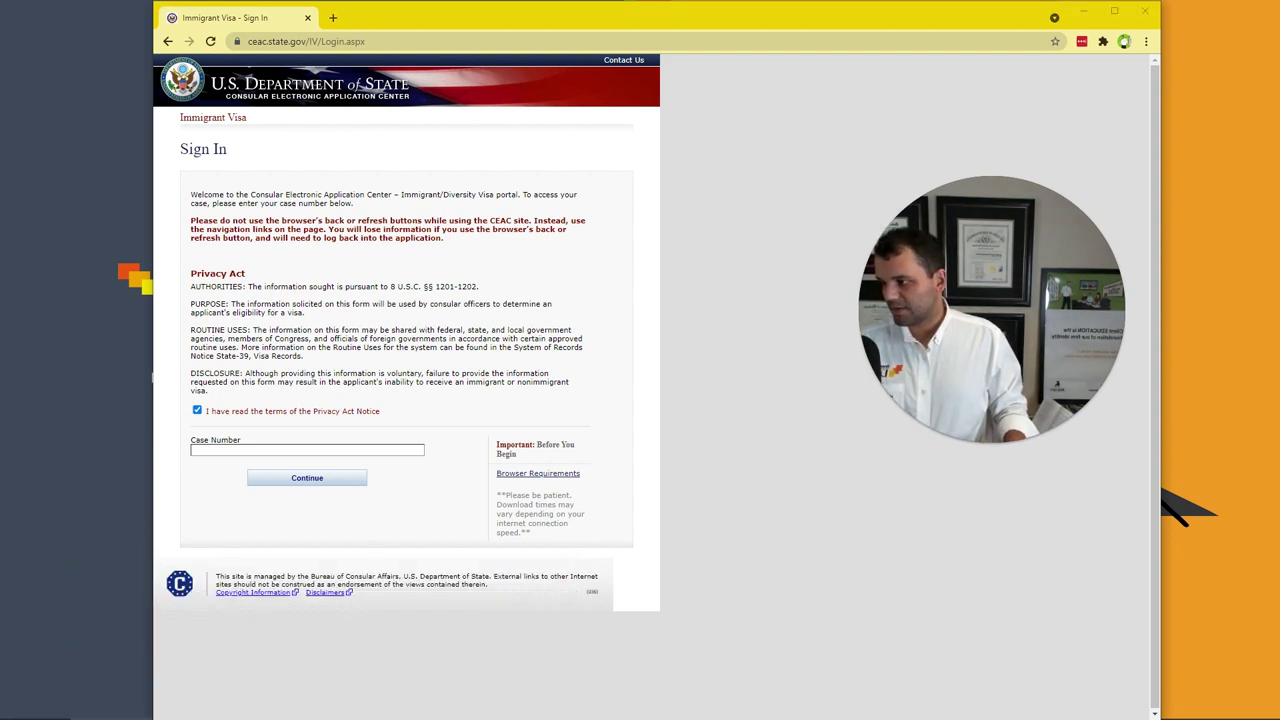
click(331, 480)
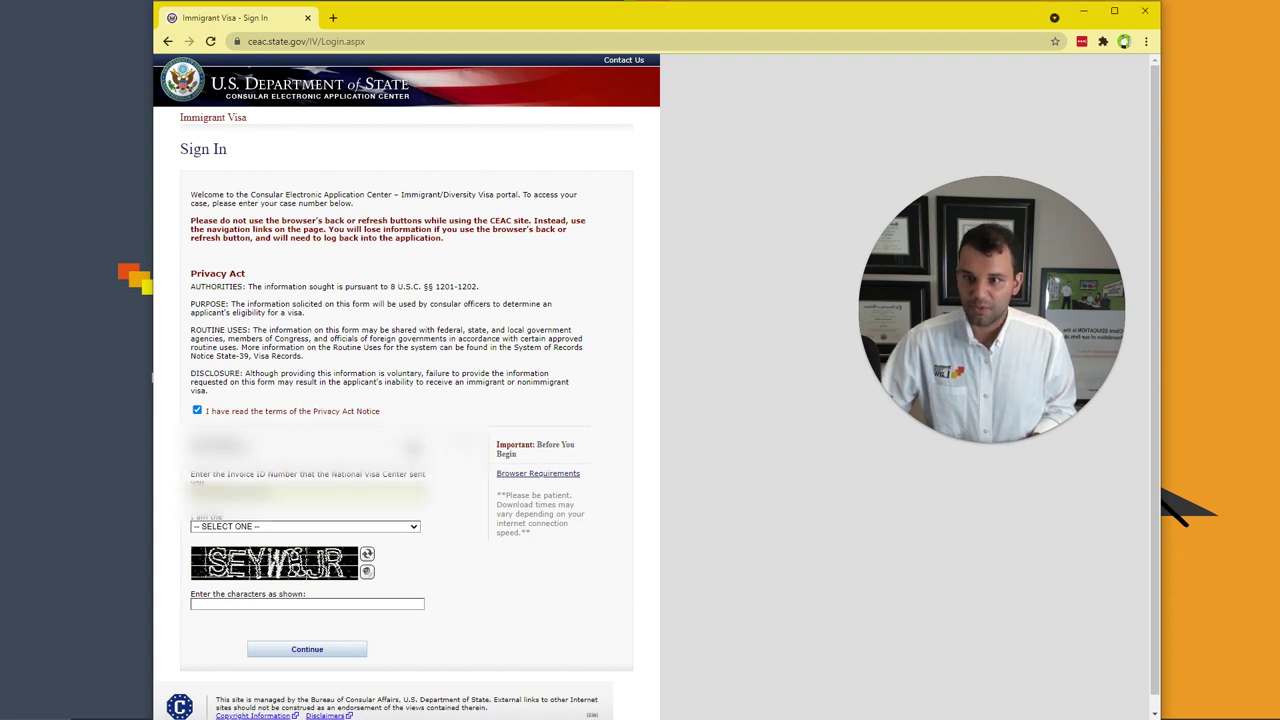
Set the signer role to ATTORNEY and begin entering the captcha characters.
click(409, 528)
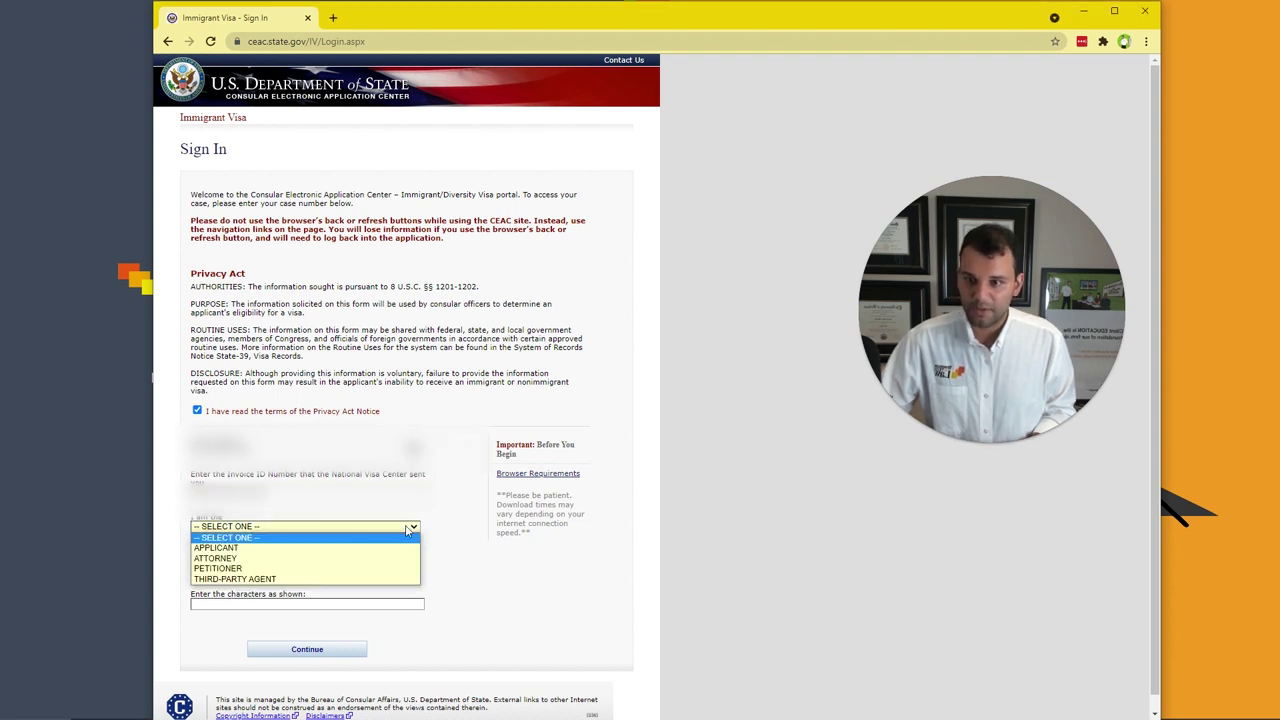
click(363, 564)
key(Tab)
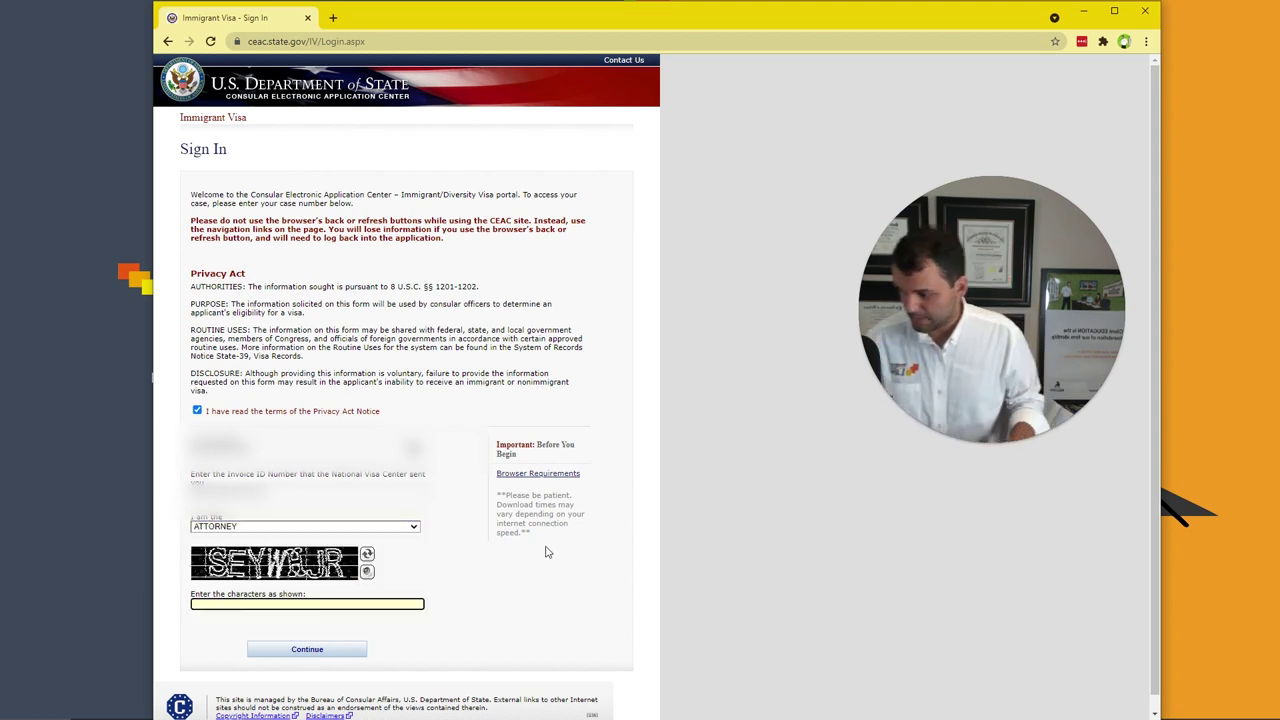
text(SEY)
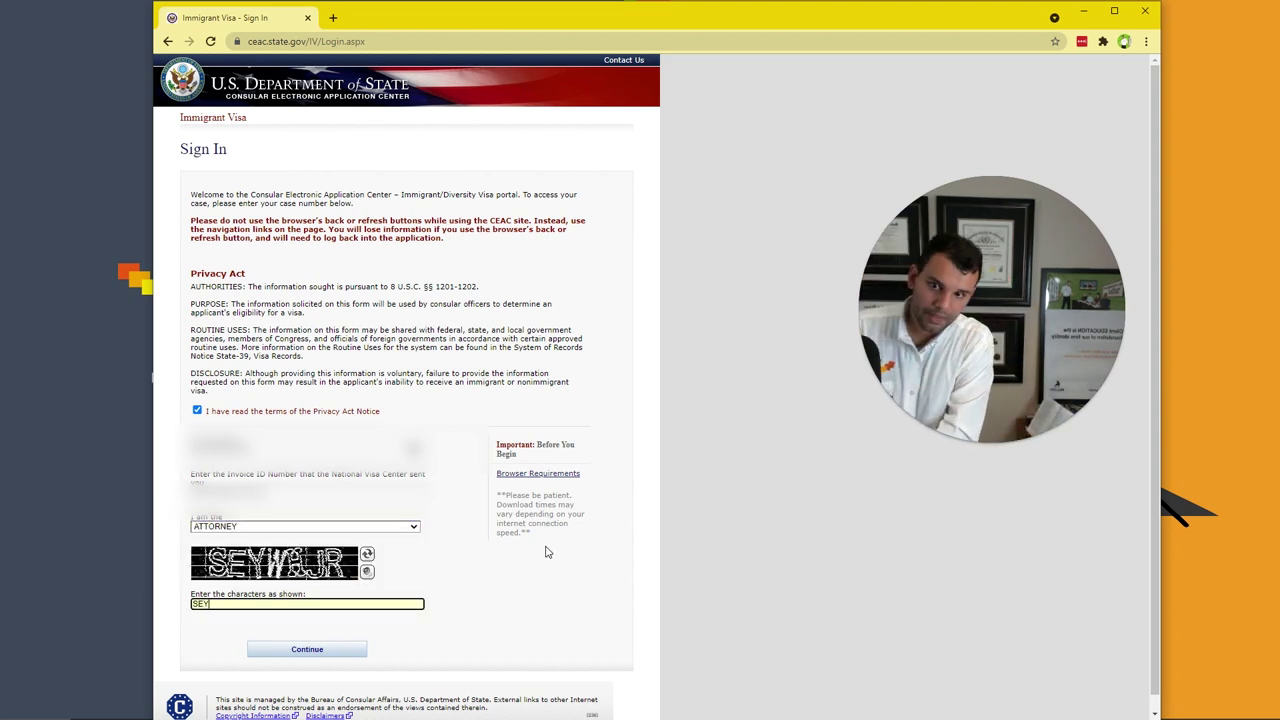
Keep ATTORNEY as the role, complete the captcha characters and submit the sign-in.
click(404, 525)
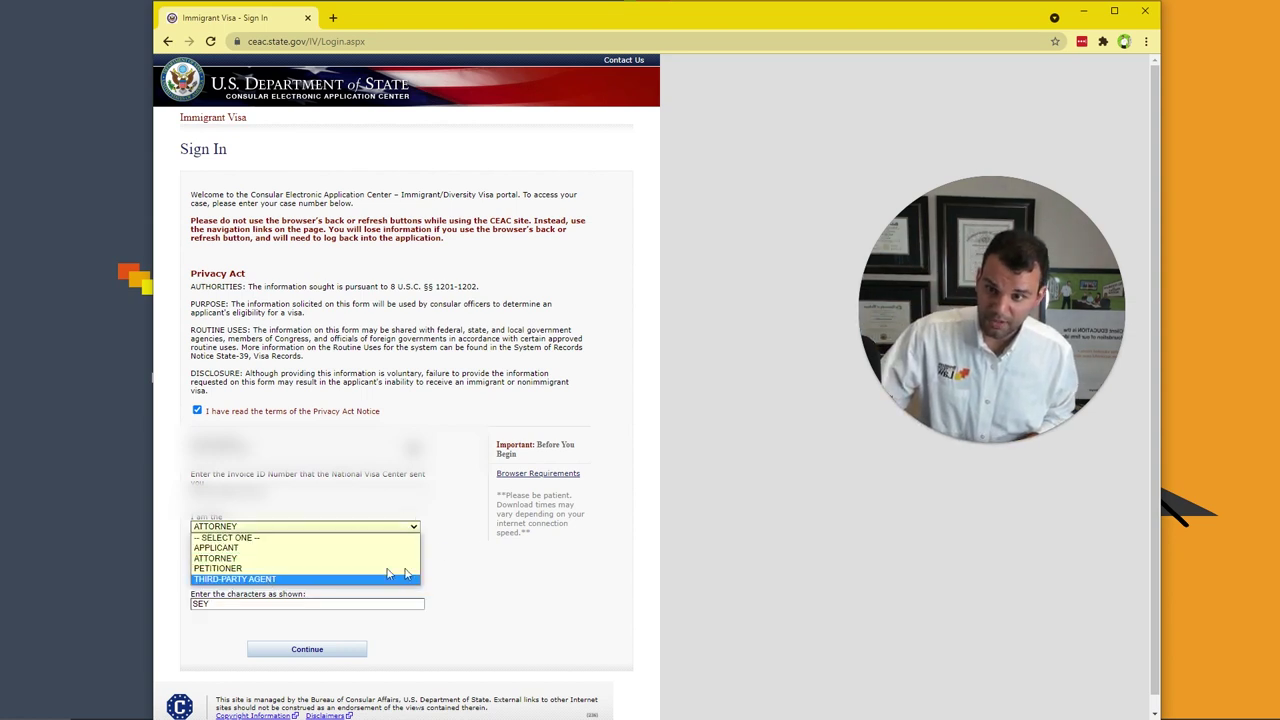
click(350, 558)
click(351, 603)
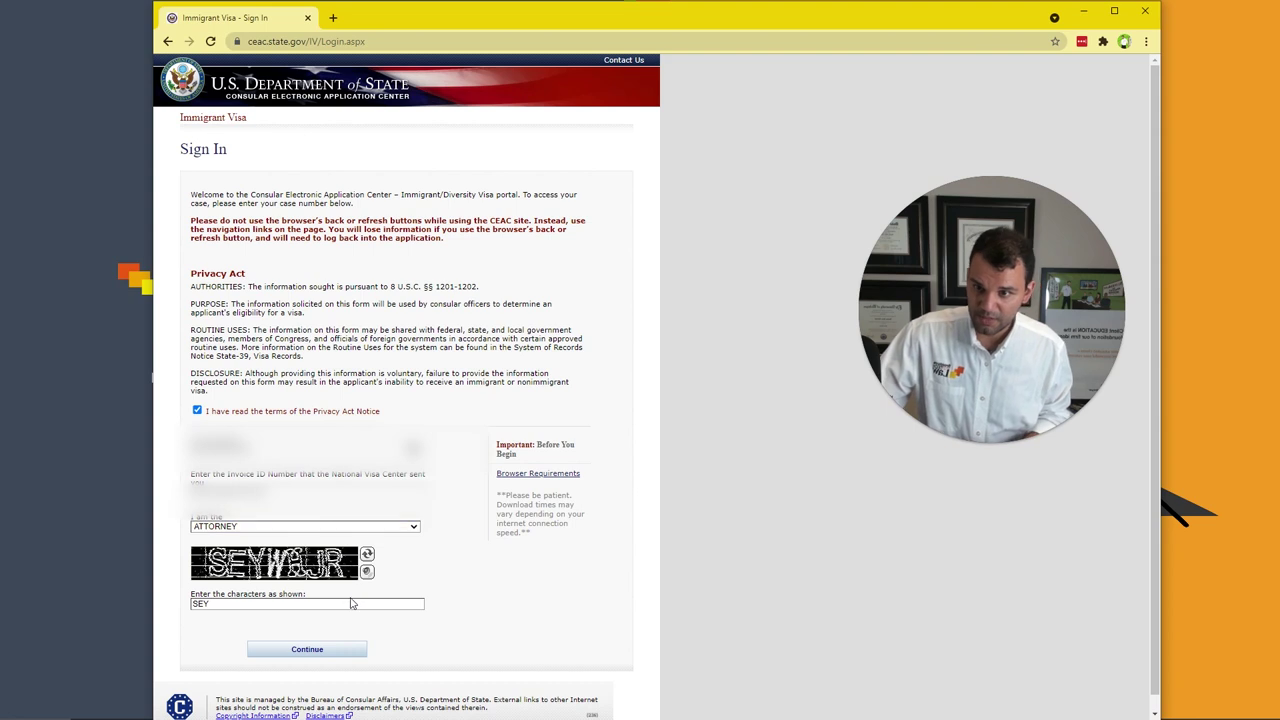
click(351, 603)
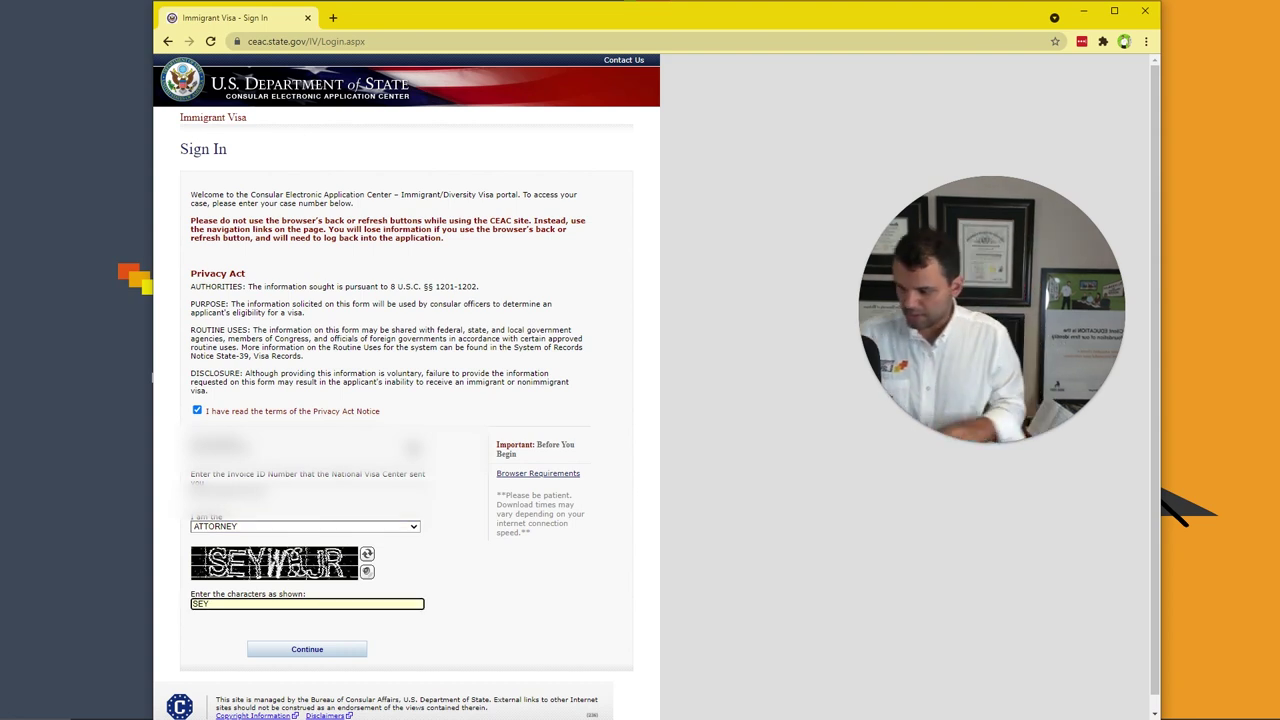
text(WHJR)
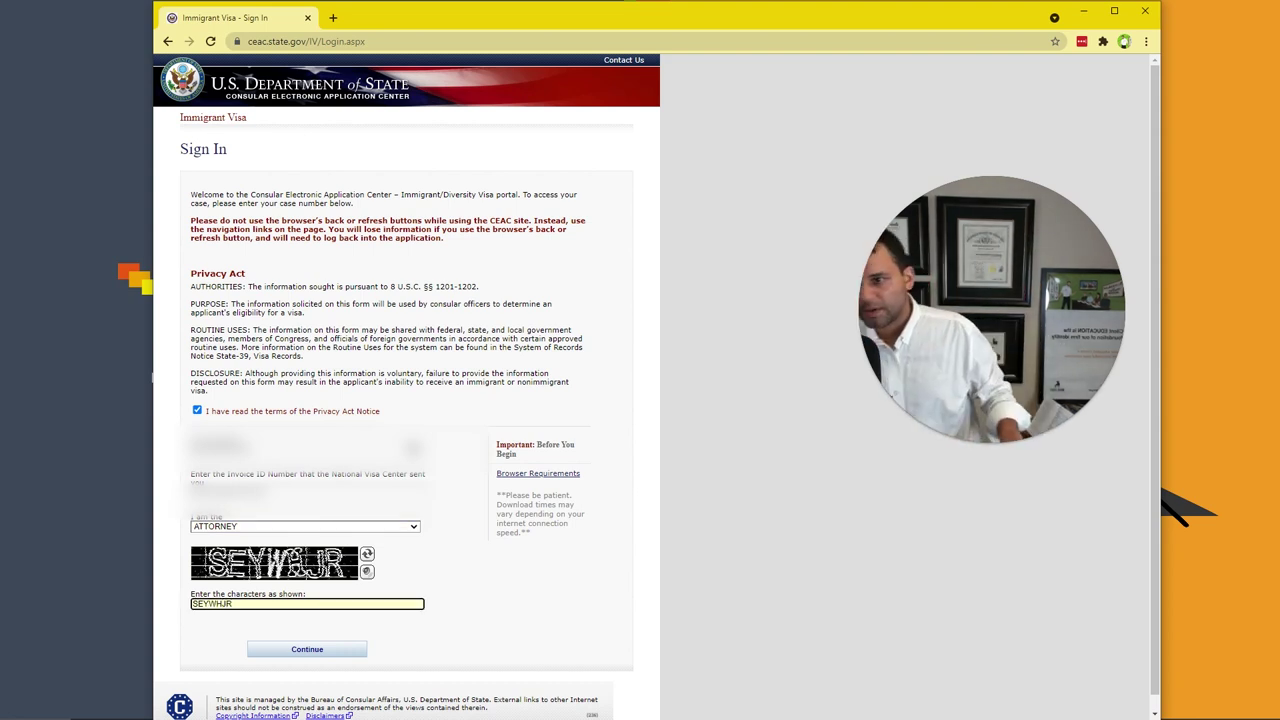
click(352, 652)
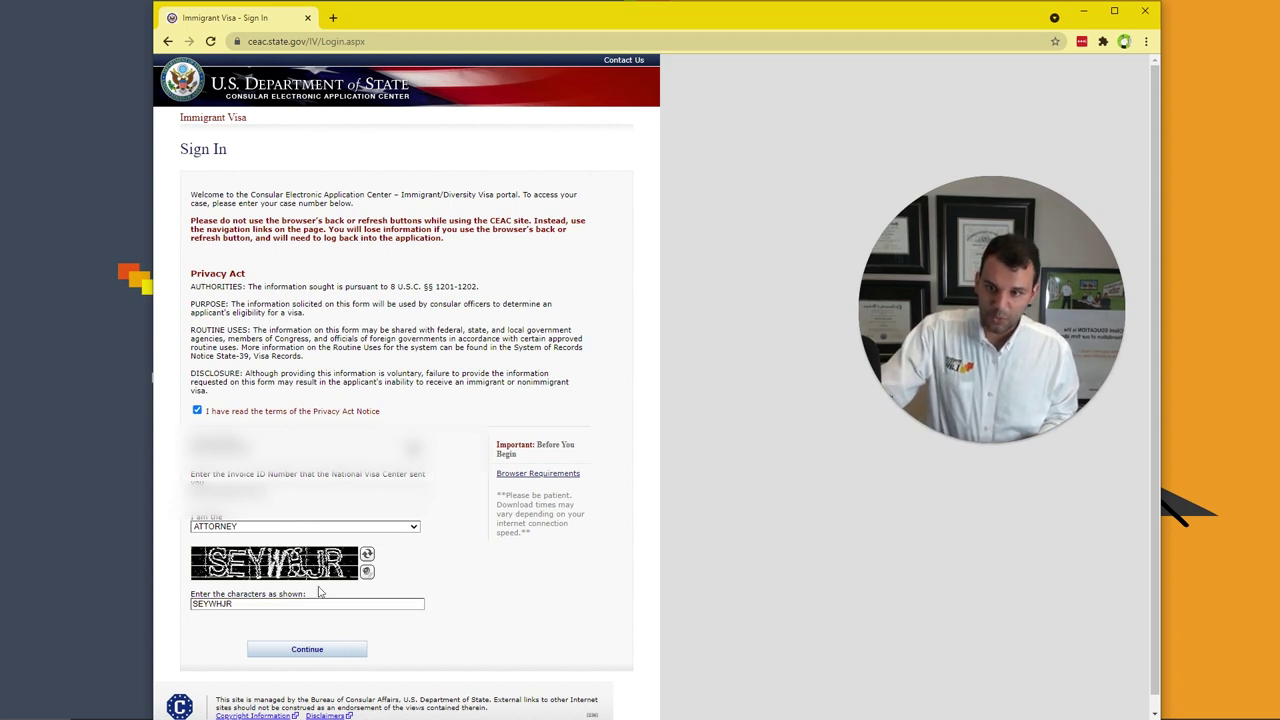
drag(198, 546, 375, 575)
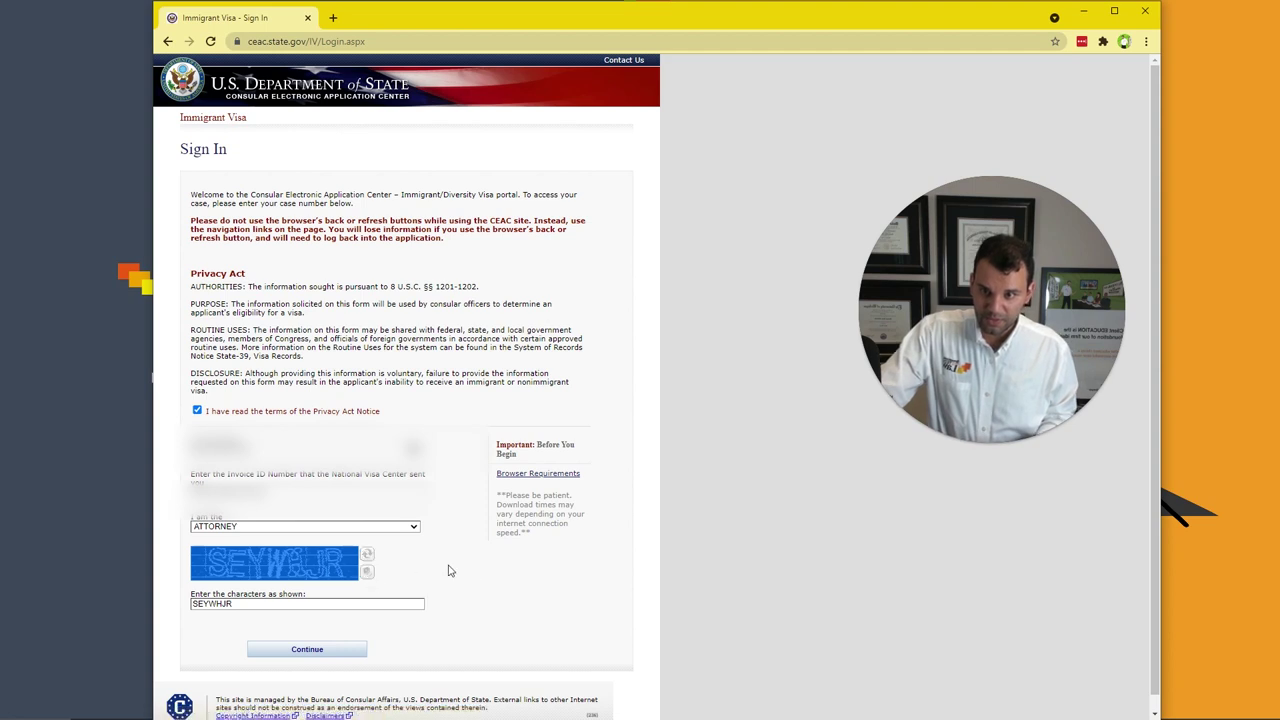
key(Tab)
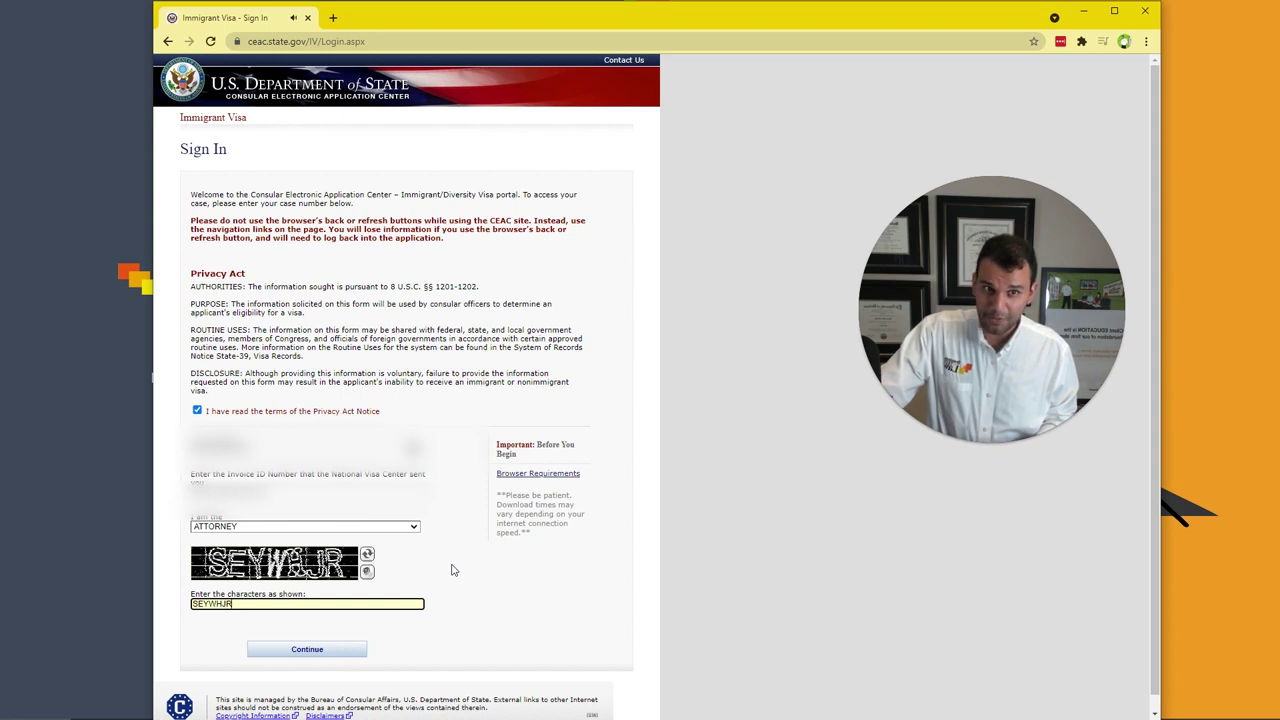
click(346, 651)
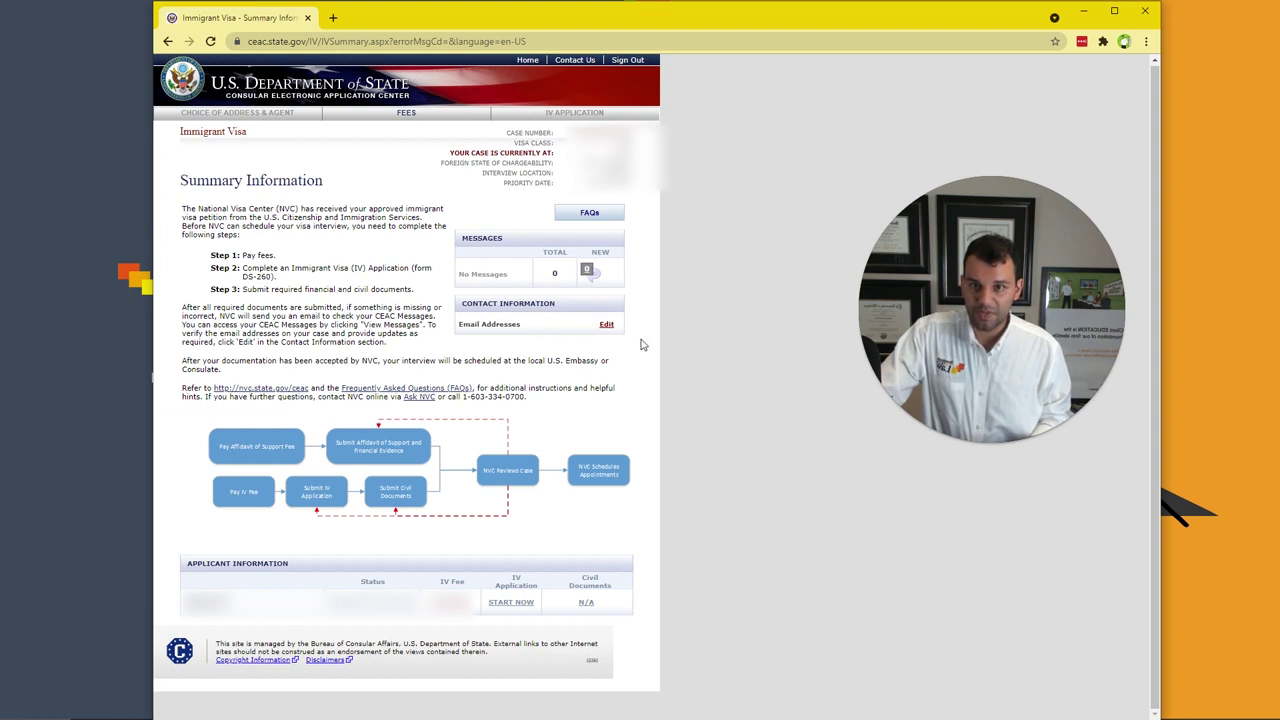
Open and cancel the Email Addresses editor, then open the IV fee invoice.
click(606, 324)
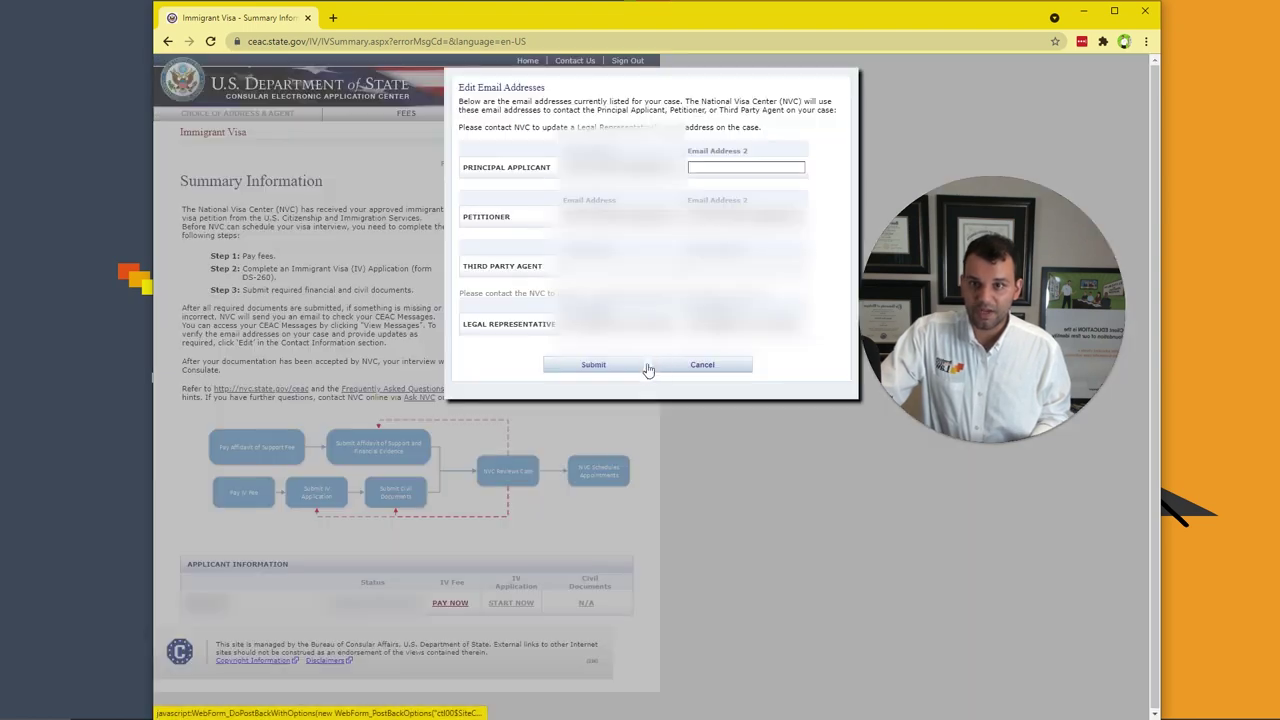
click(704, 365)
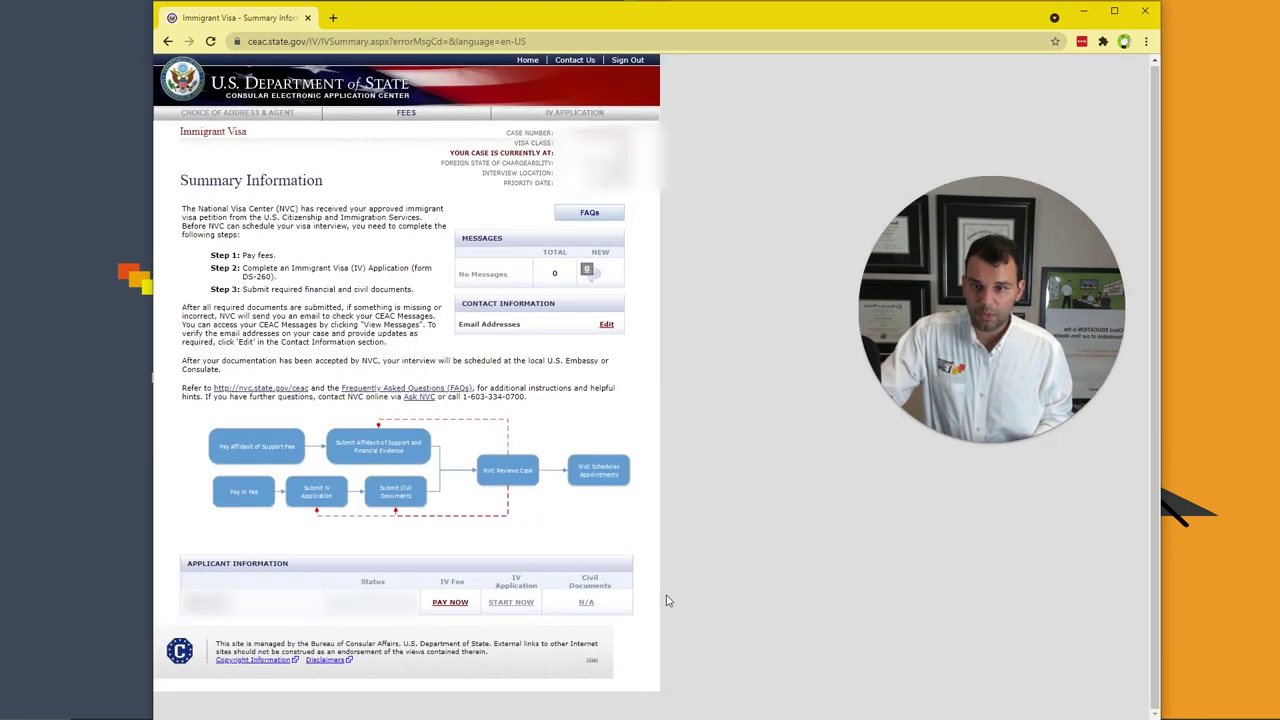
double_click(490, 606)
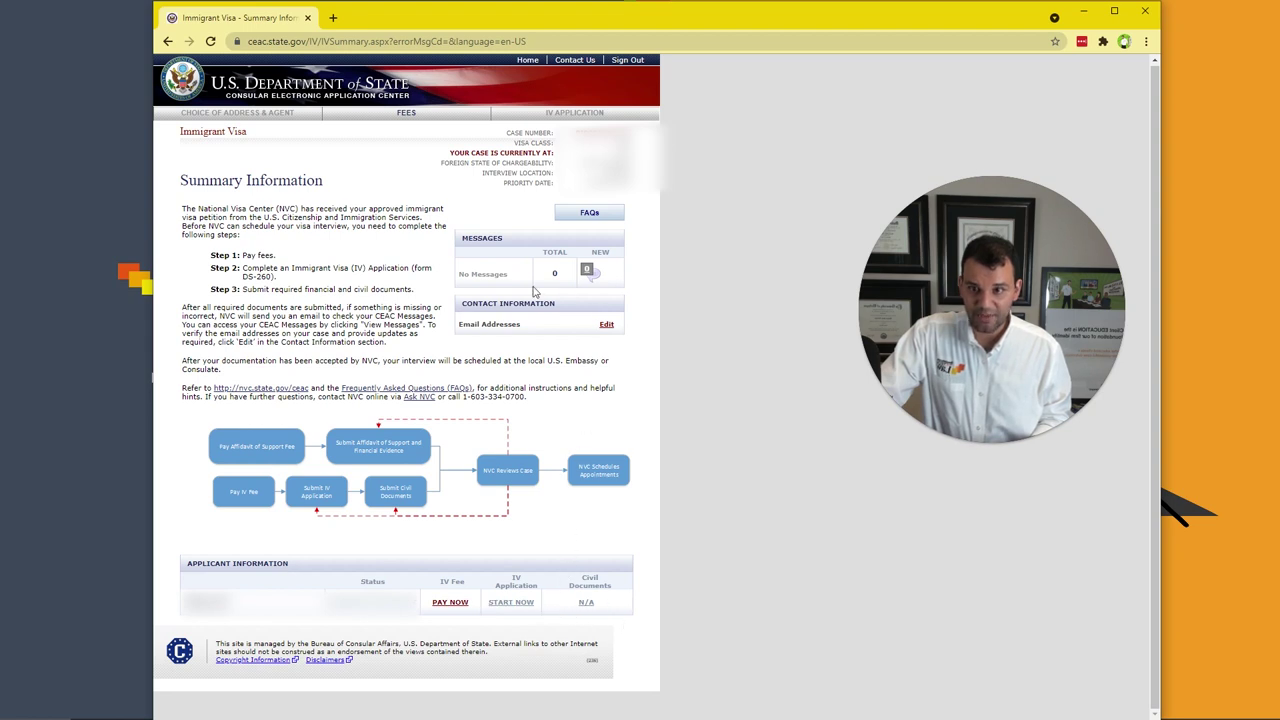
click(463, 607)
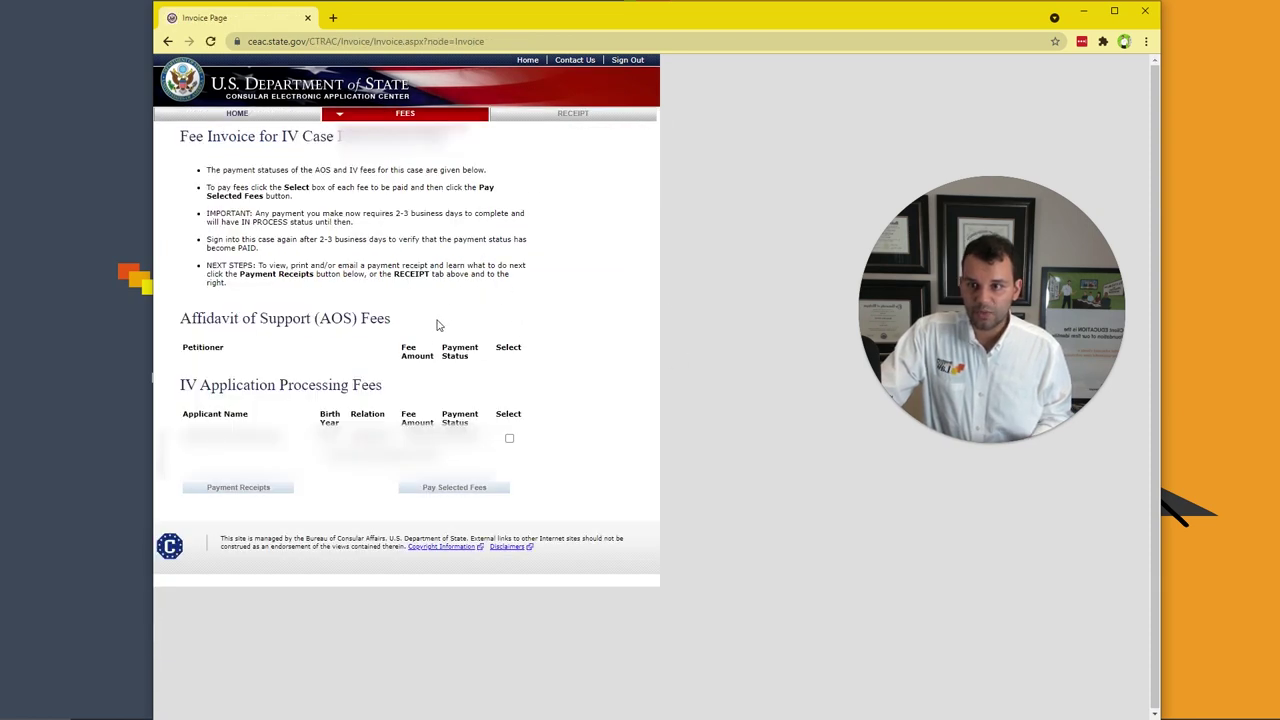
Tick the Select checkbox for the IV Application Processing Fees row.
click(509, 439)
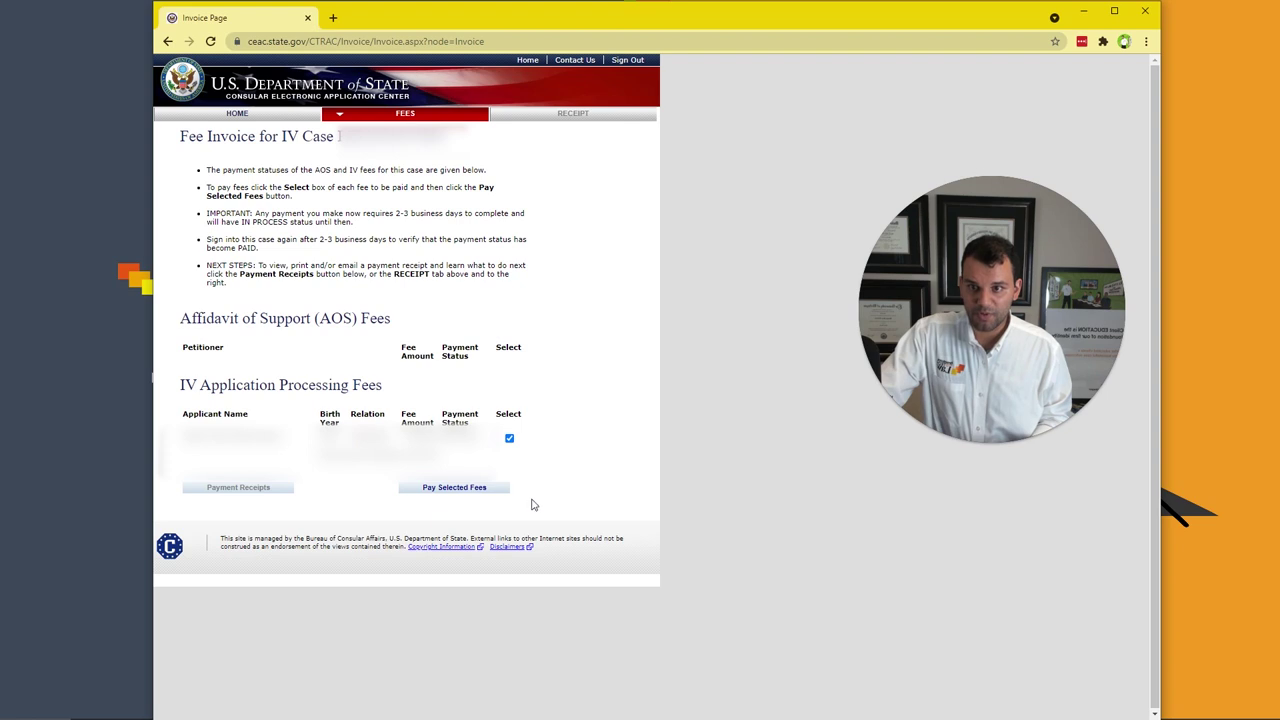
click(510, 439)
Proceed to pay the selected IV fee and scroll through the Pay Via Bank Account form.
click(446, 497)
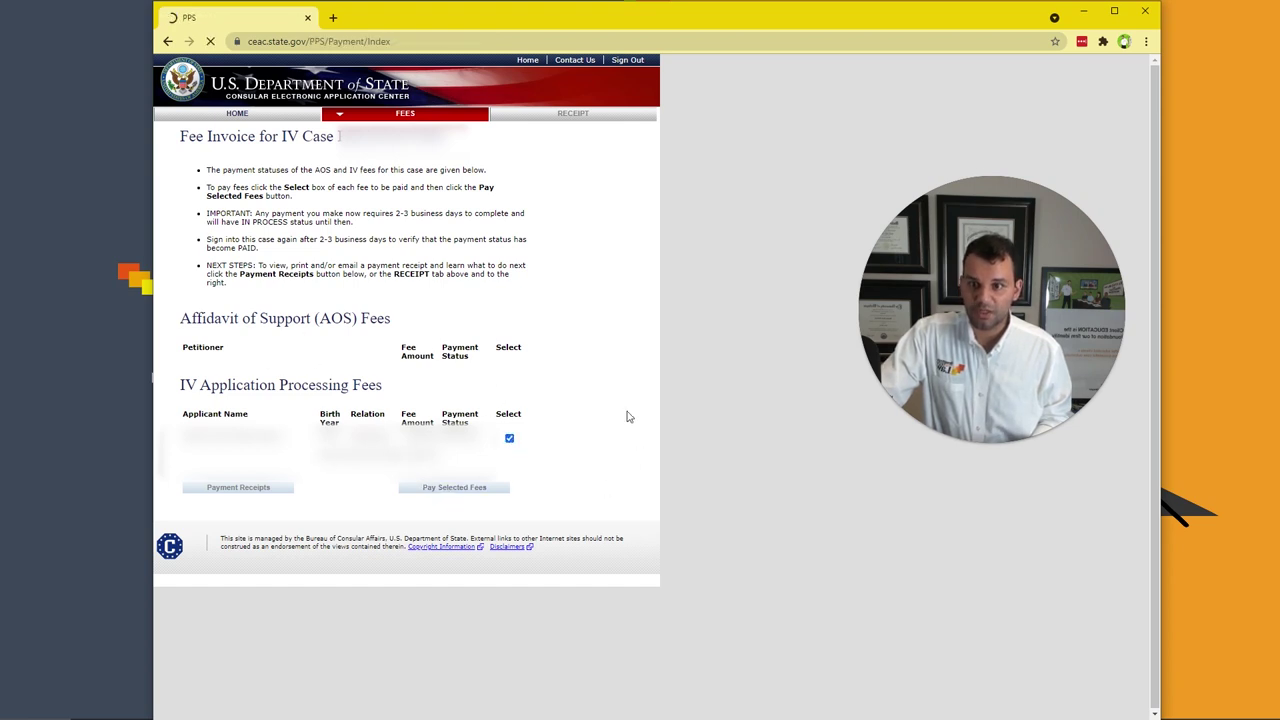
scroll(335, 288, down, 3)
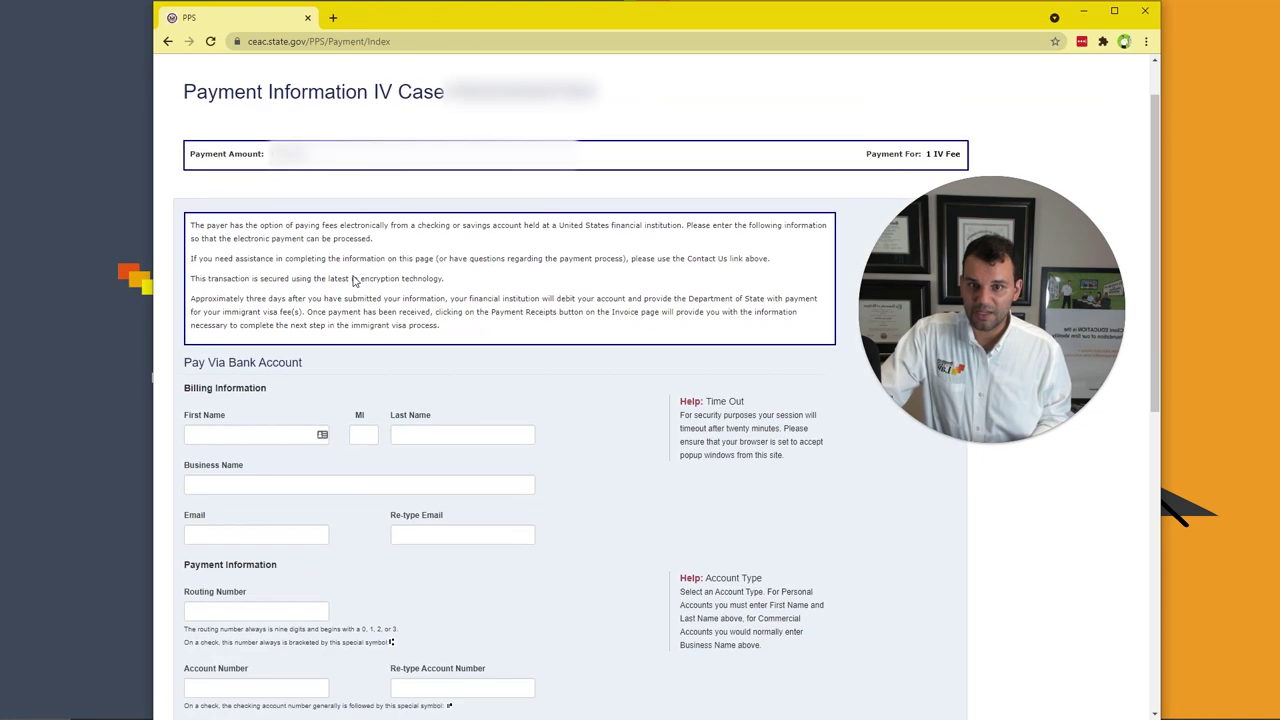
scroll(593, 551, down, 3)
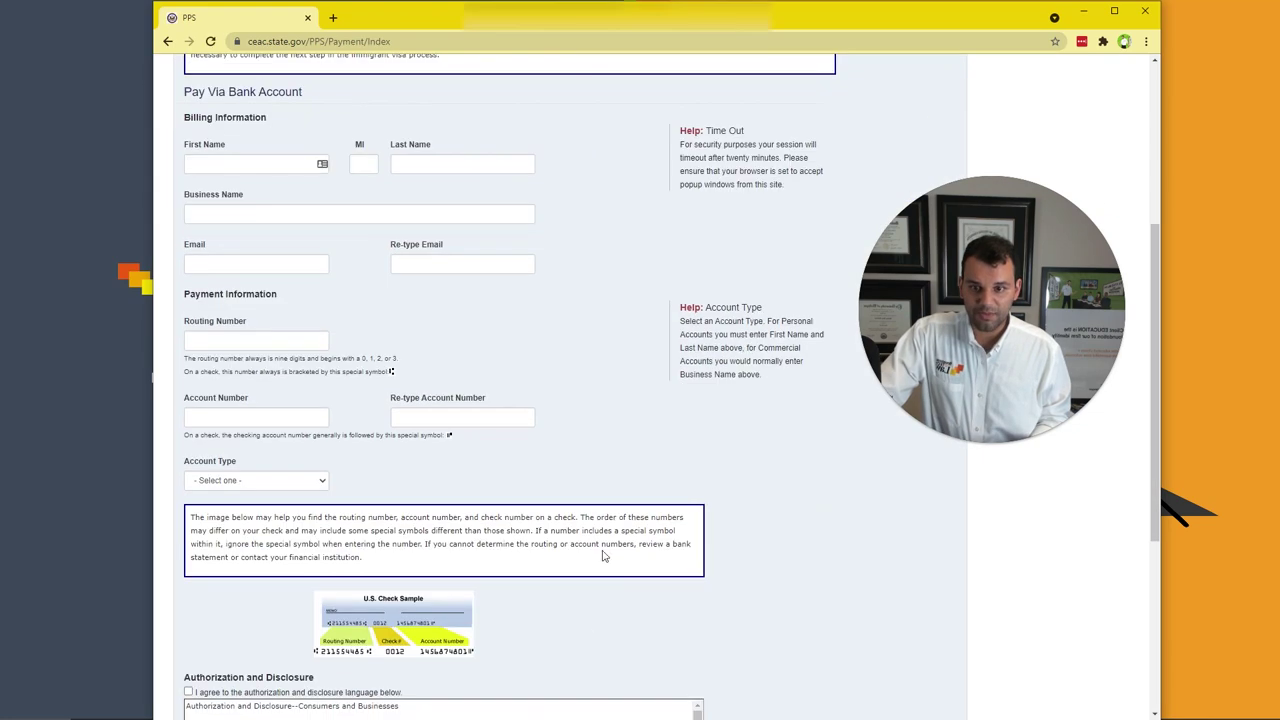
scroll(686, 560, down, 3)
scroll(363, 358, up, 3)
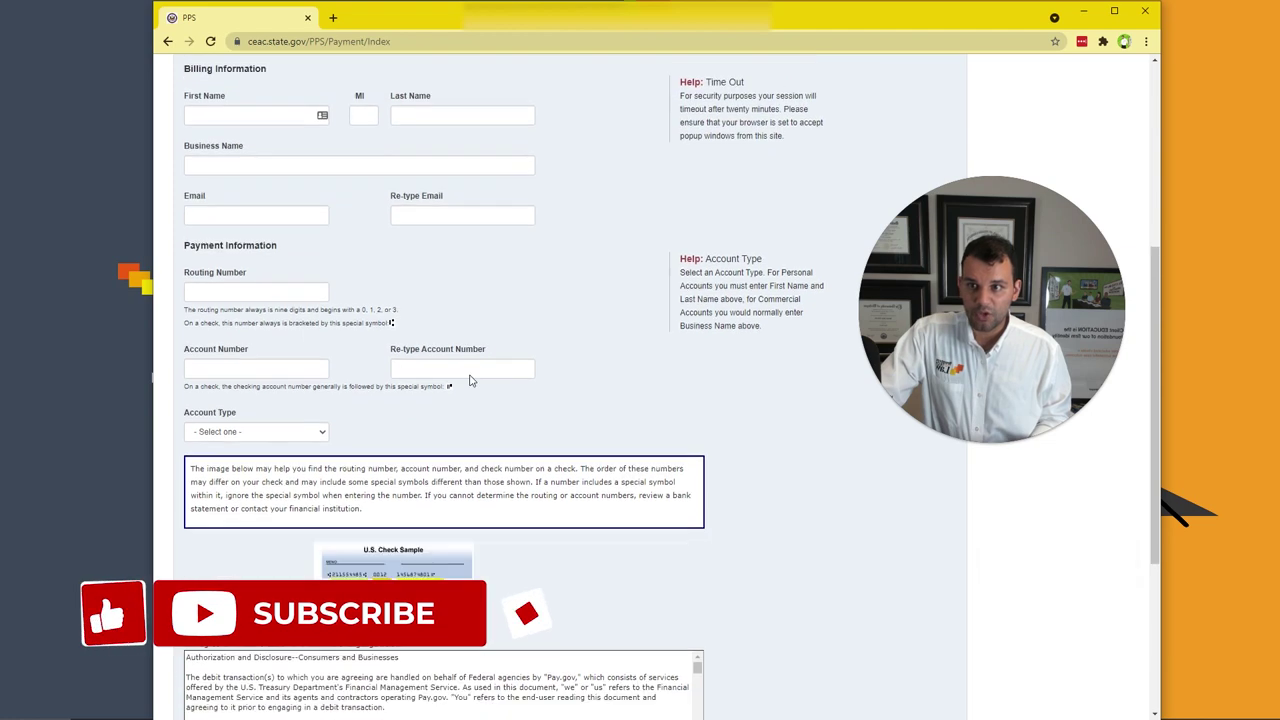
scroll(336, 377, down, 1)
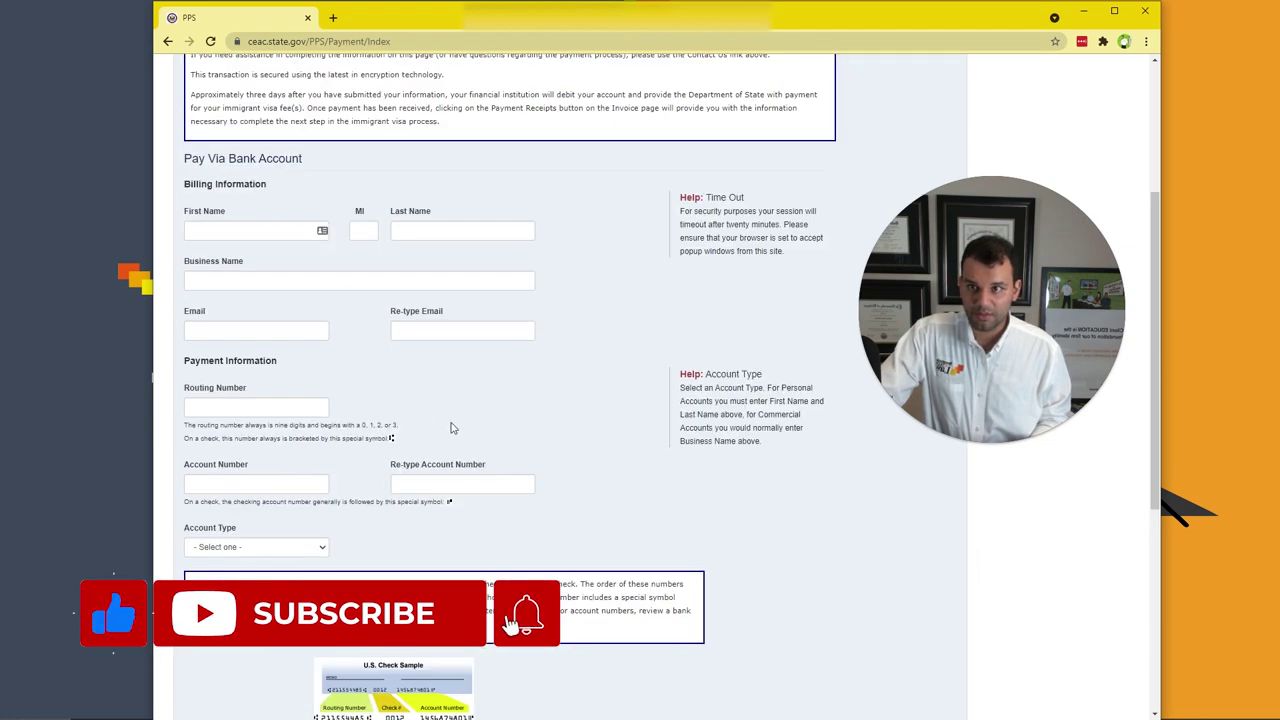
scroll(451, 429, up, 2)
scroll(451, 429, down, 2)
scroll(543, 449, down, 3)
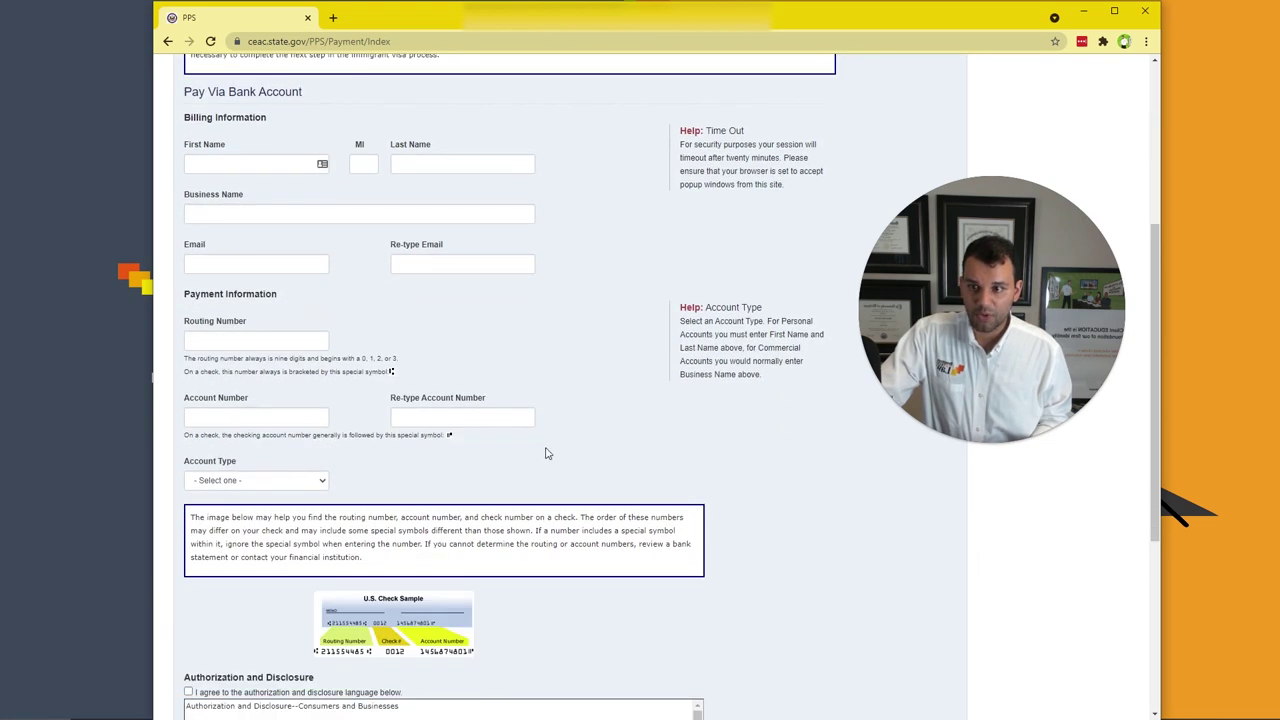
scroll(487, 369, down, 3)
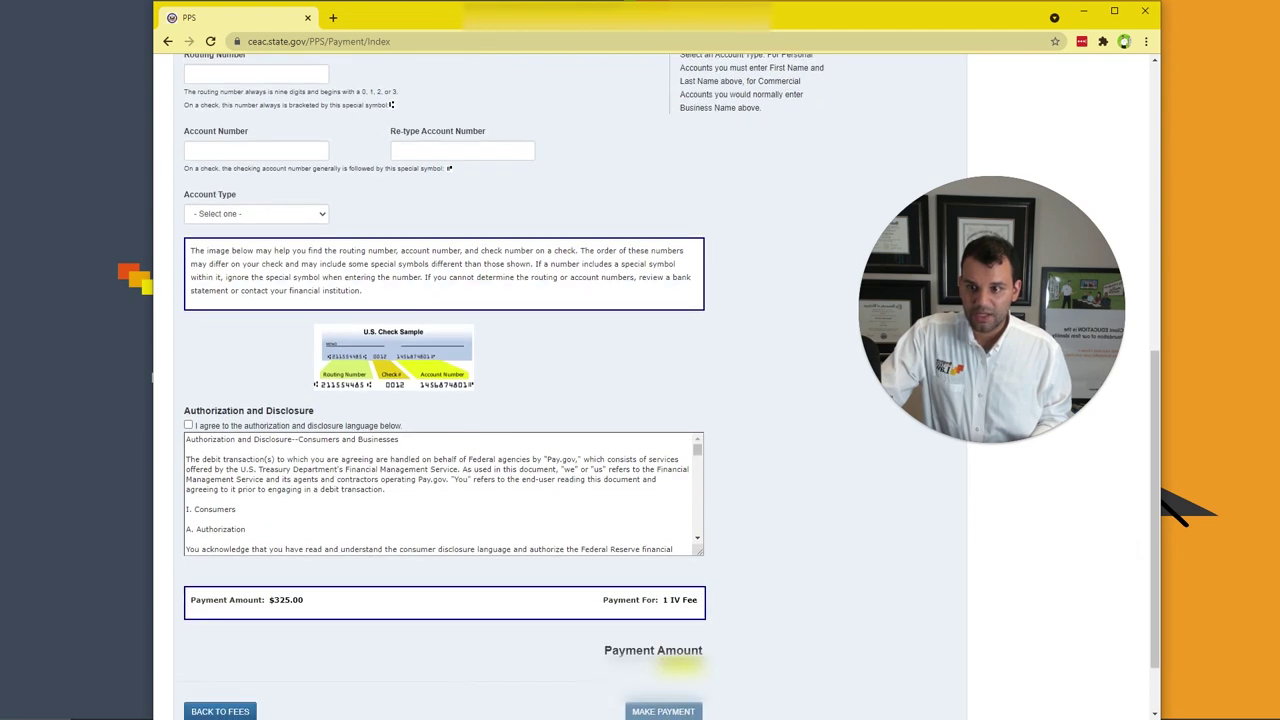
scroll(440, 608, up, 6)
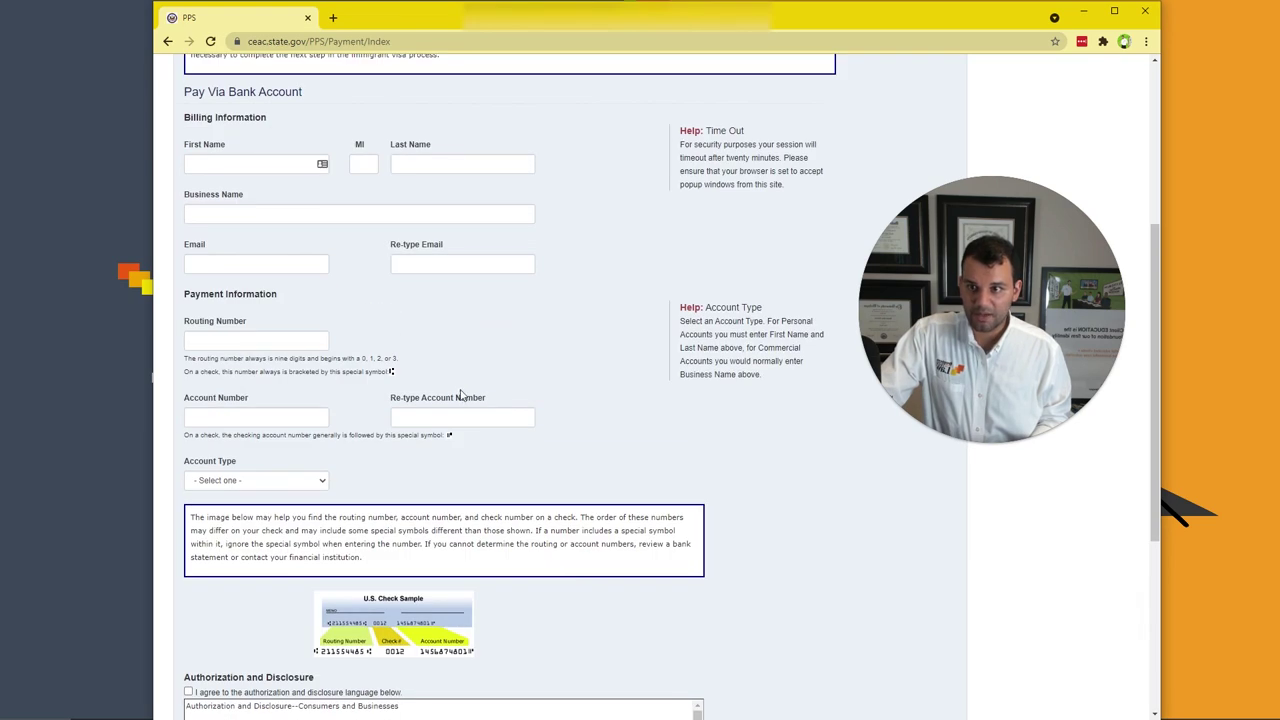
Check Account Type options and the authorization agreement without paying, then go Back to Fees.
click(320, 481)
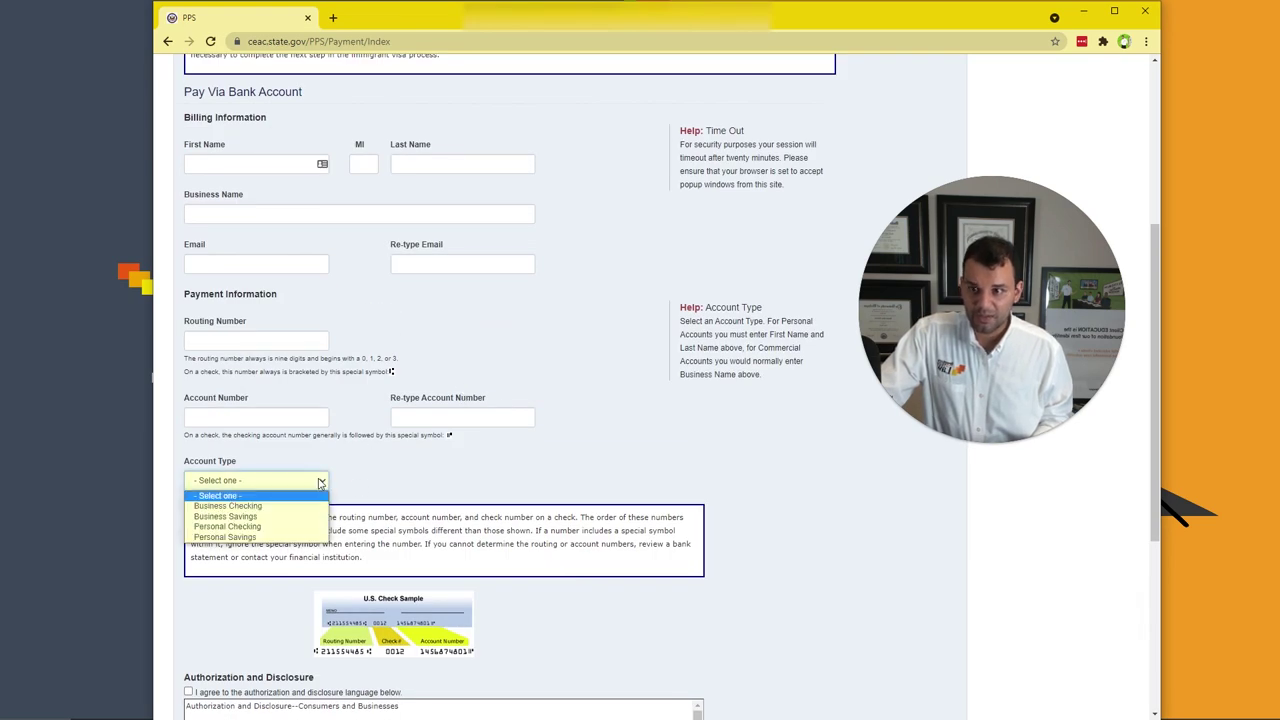
click(320, 481)
scroll(737, 523, up, 5)
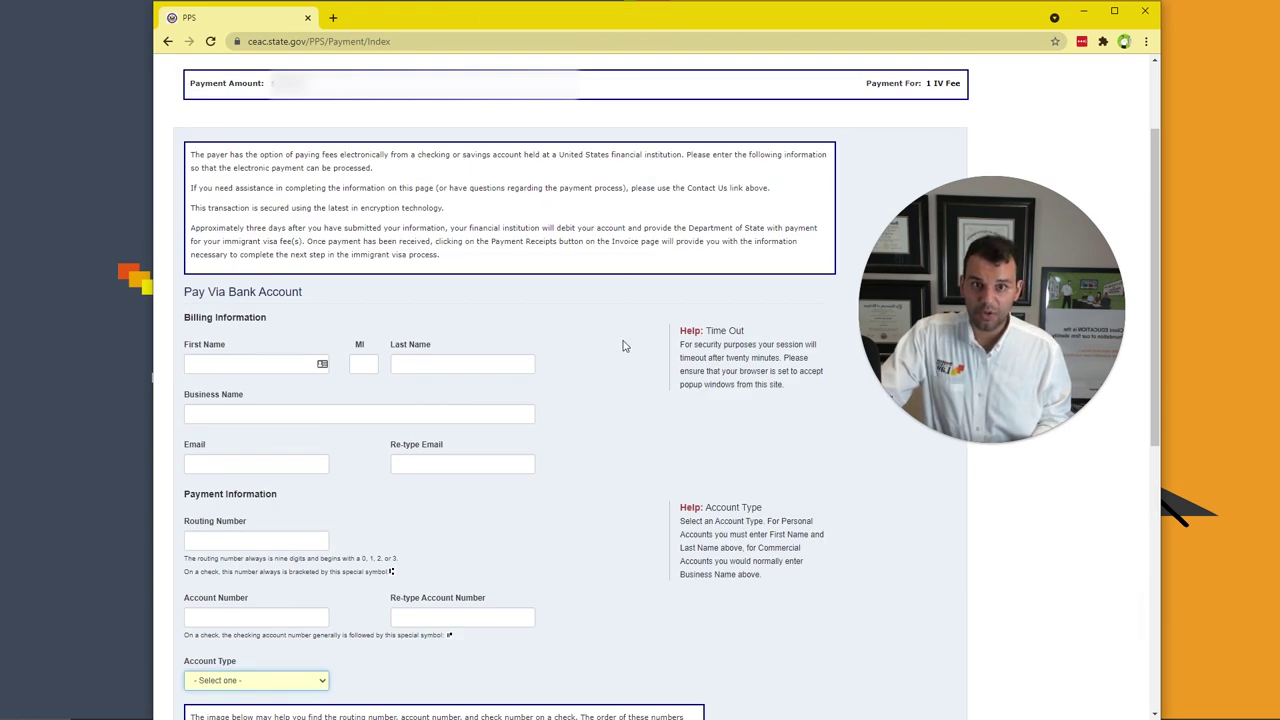
scroll(623, 346, down, 3)
scroll(437, 408, down, 3)
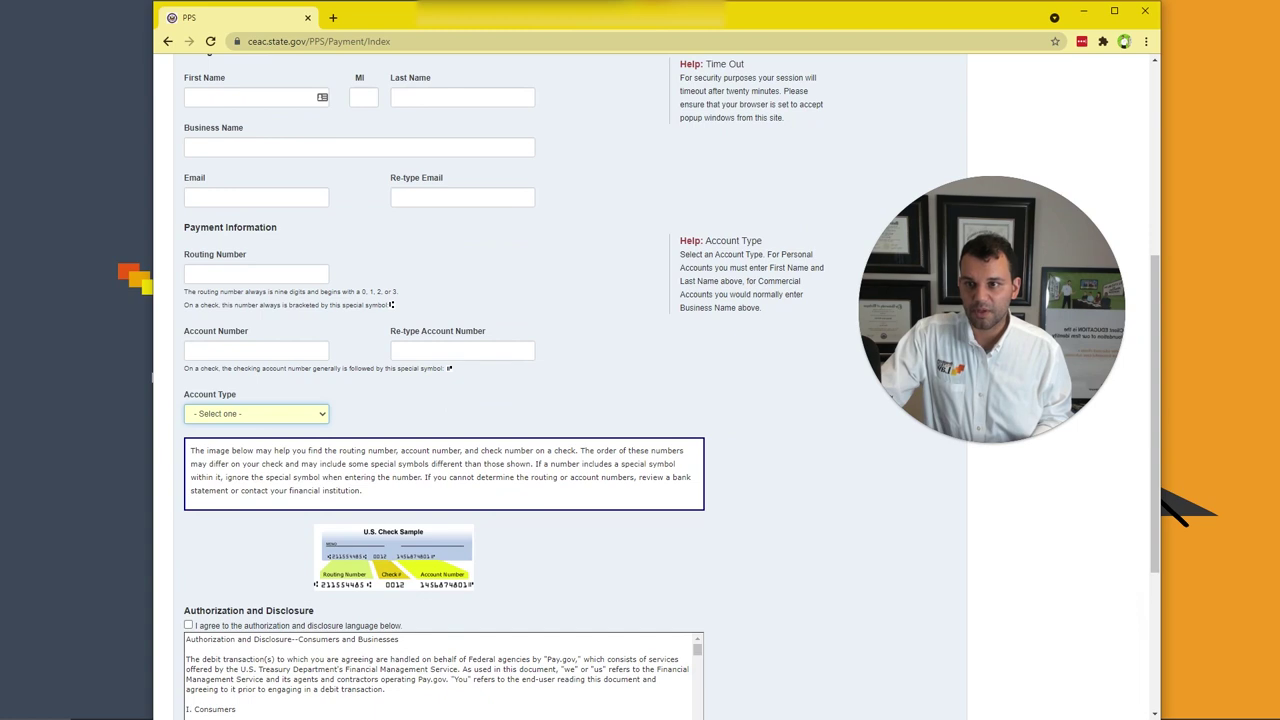
drag(190, 331, 248, 331)
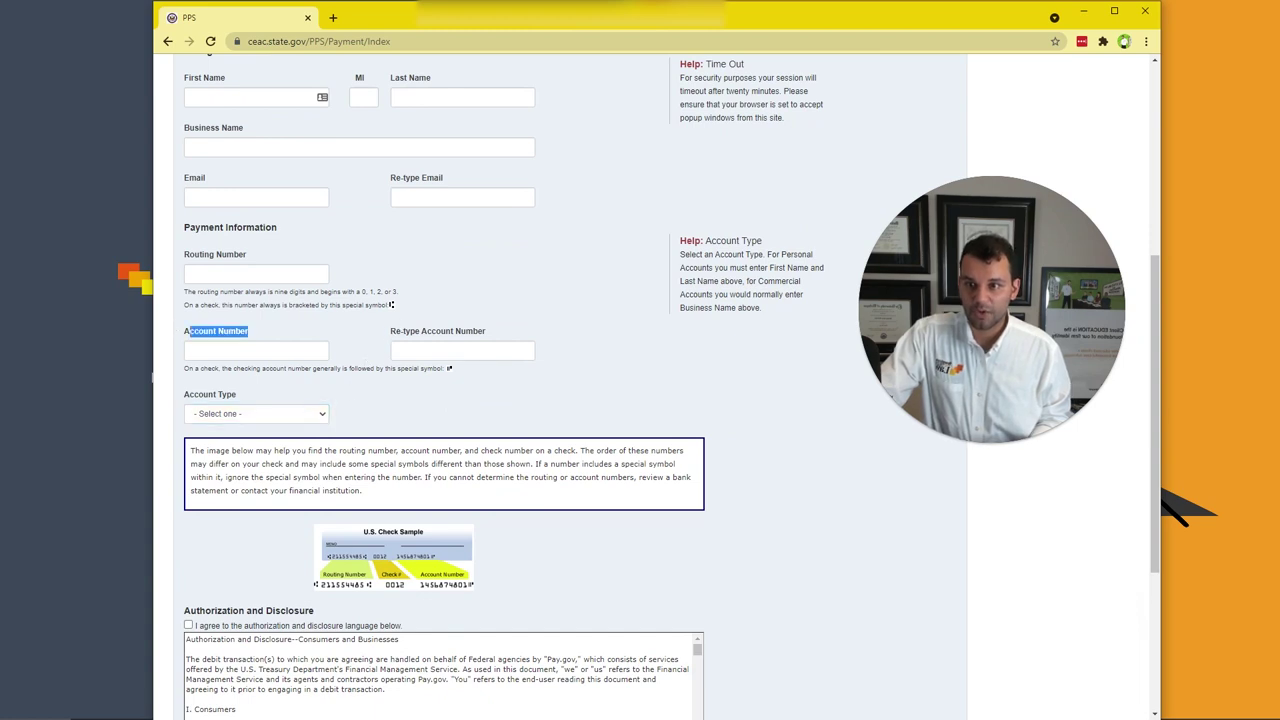
scroll(240, 265, down, 4)
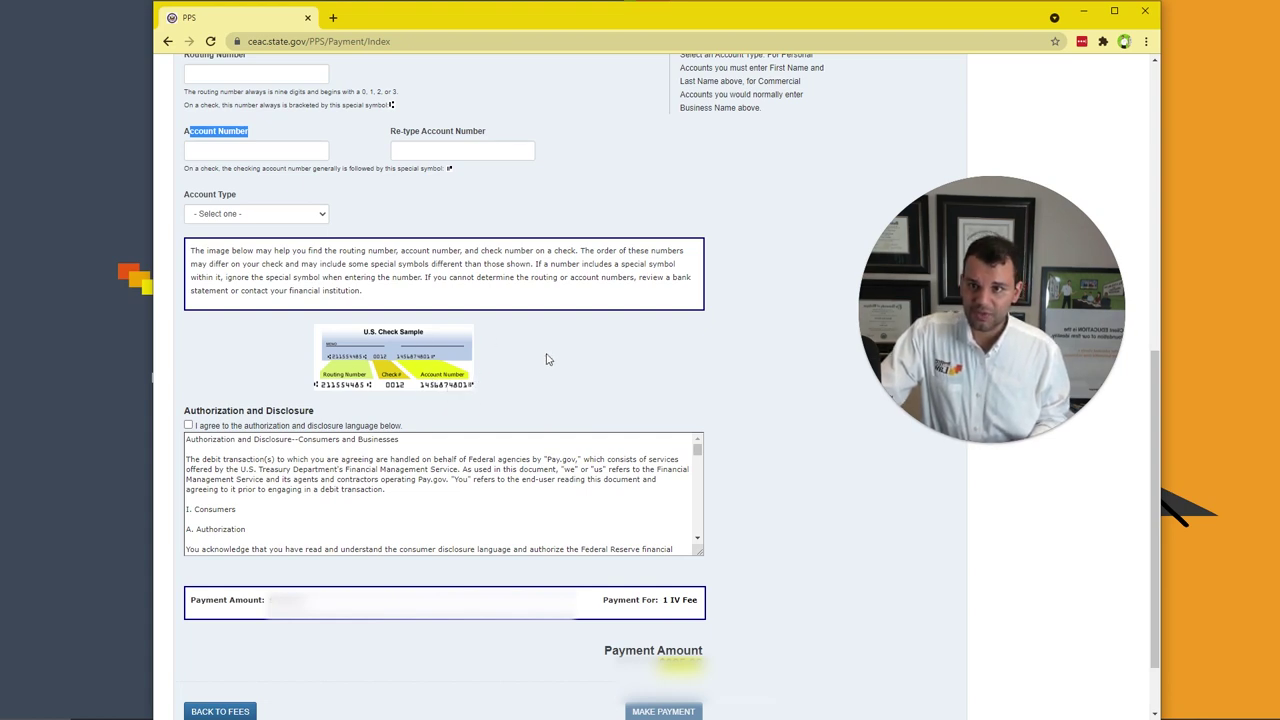
click(188, 426)
click(188, 426)
scroll(300, 500, down, 5)
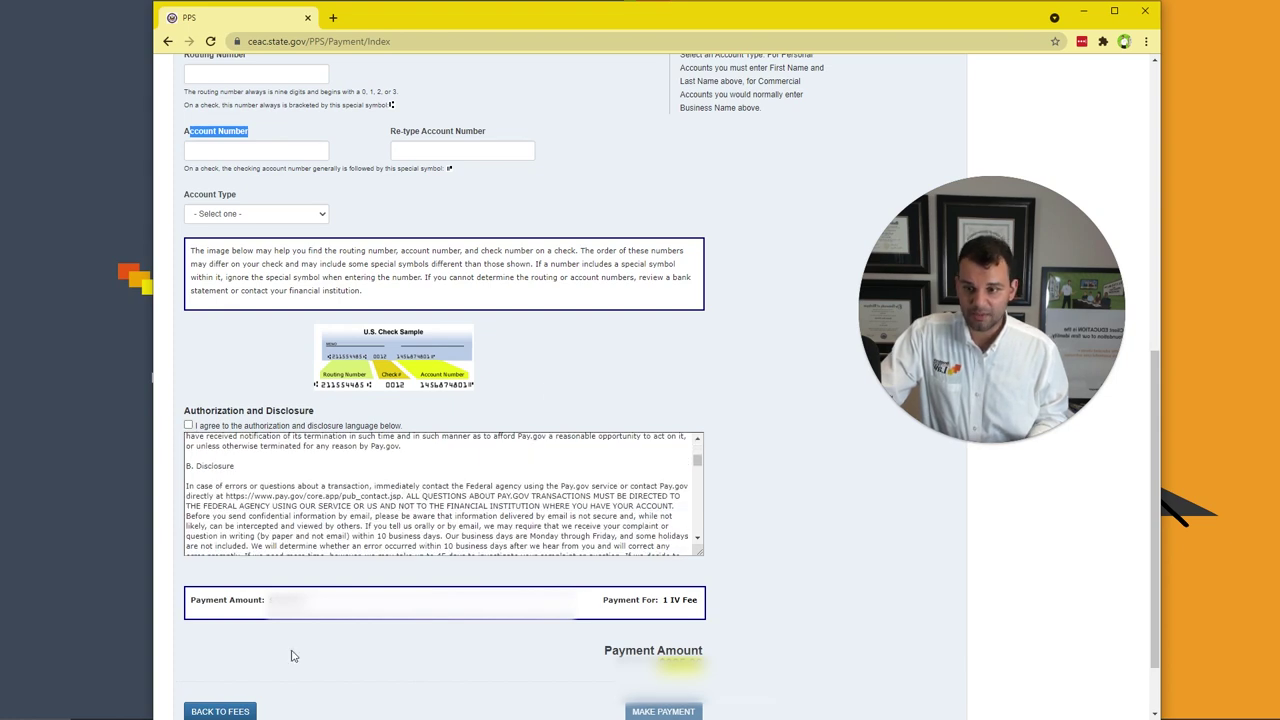
click(220, 711)
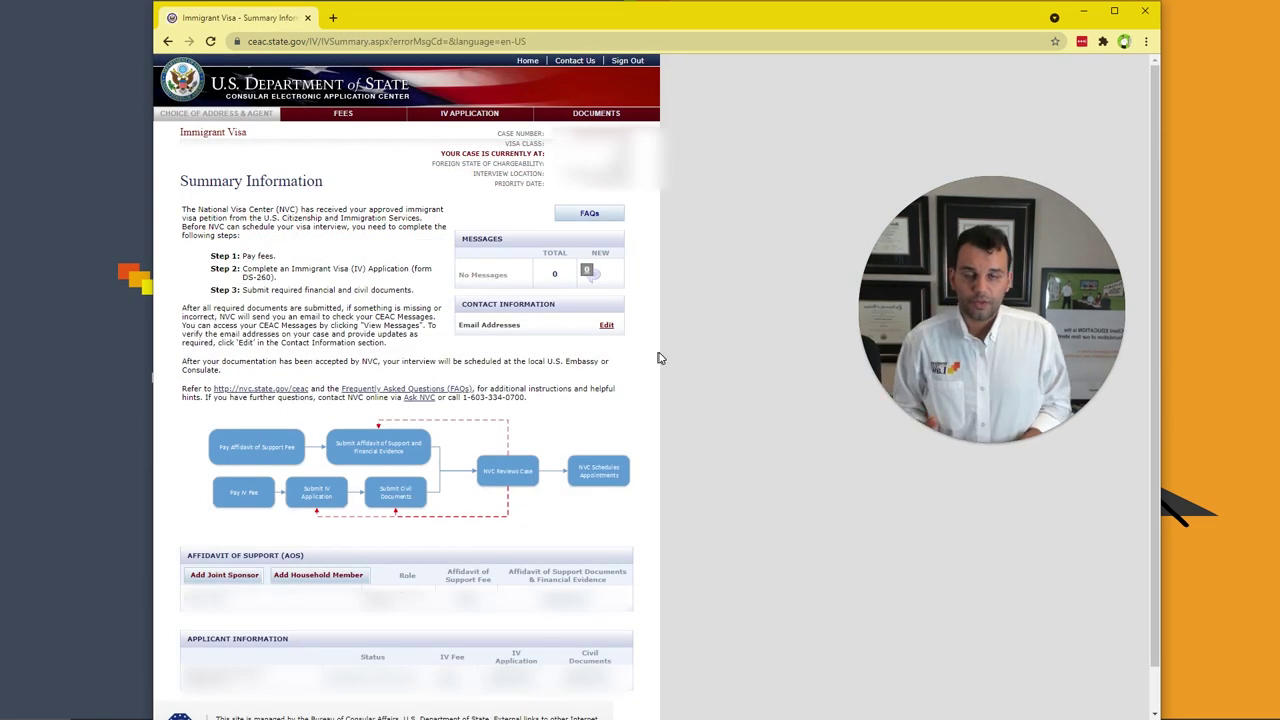
Verify the support fee and IV Fee show PAID, then open the COMPLETED IV application.
scroll(665, 370, down, 1)
scroll(672, 381, up, 1)
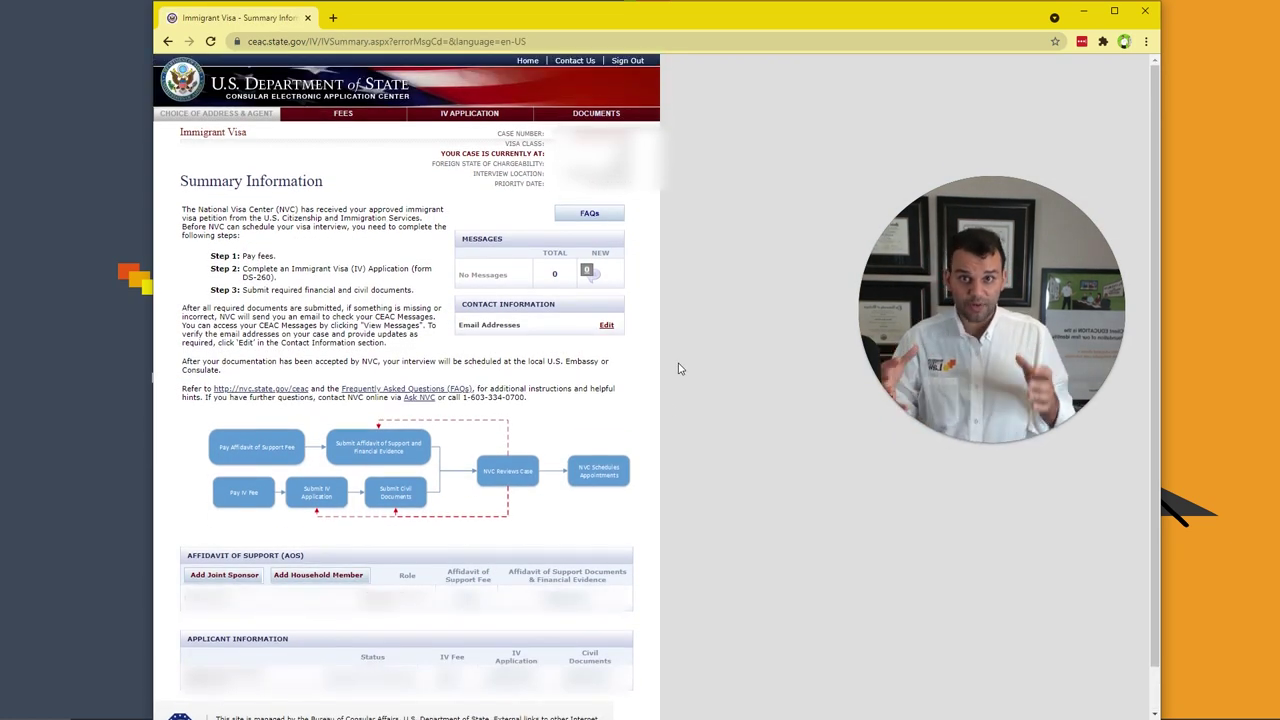
scroll(792, 400, down, 1)
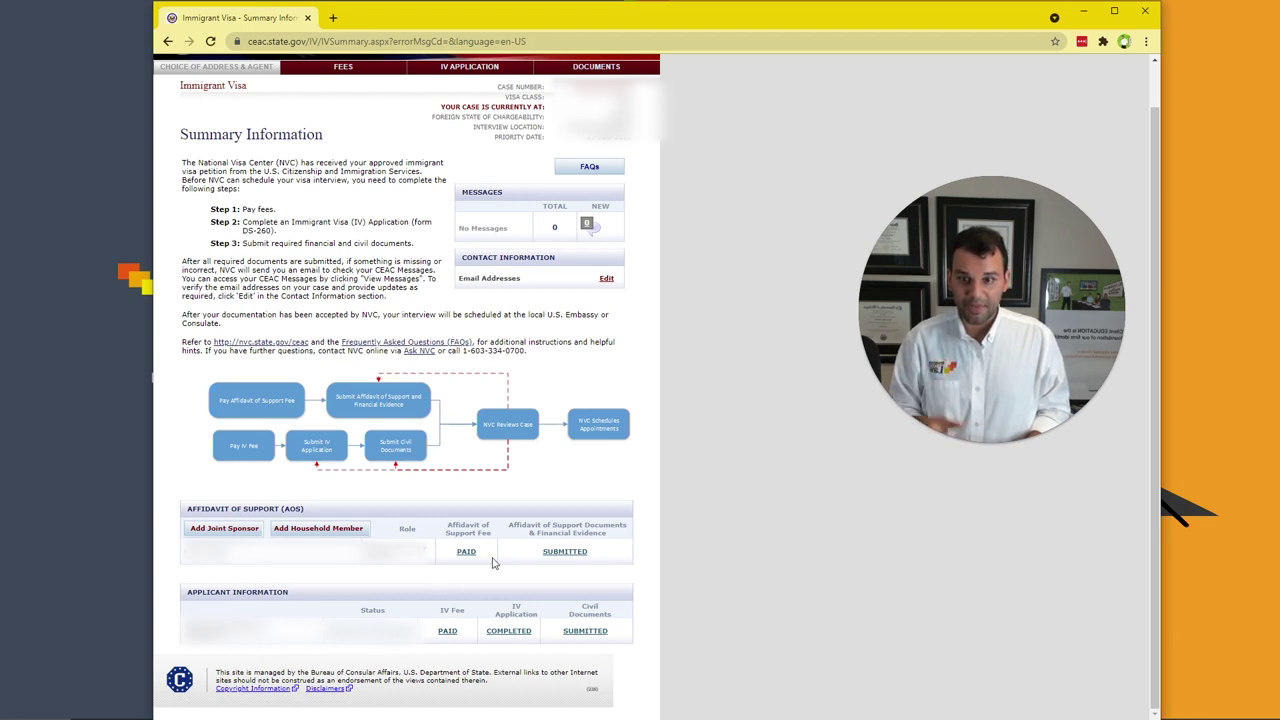
drag(476, 561, 449, 561)
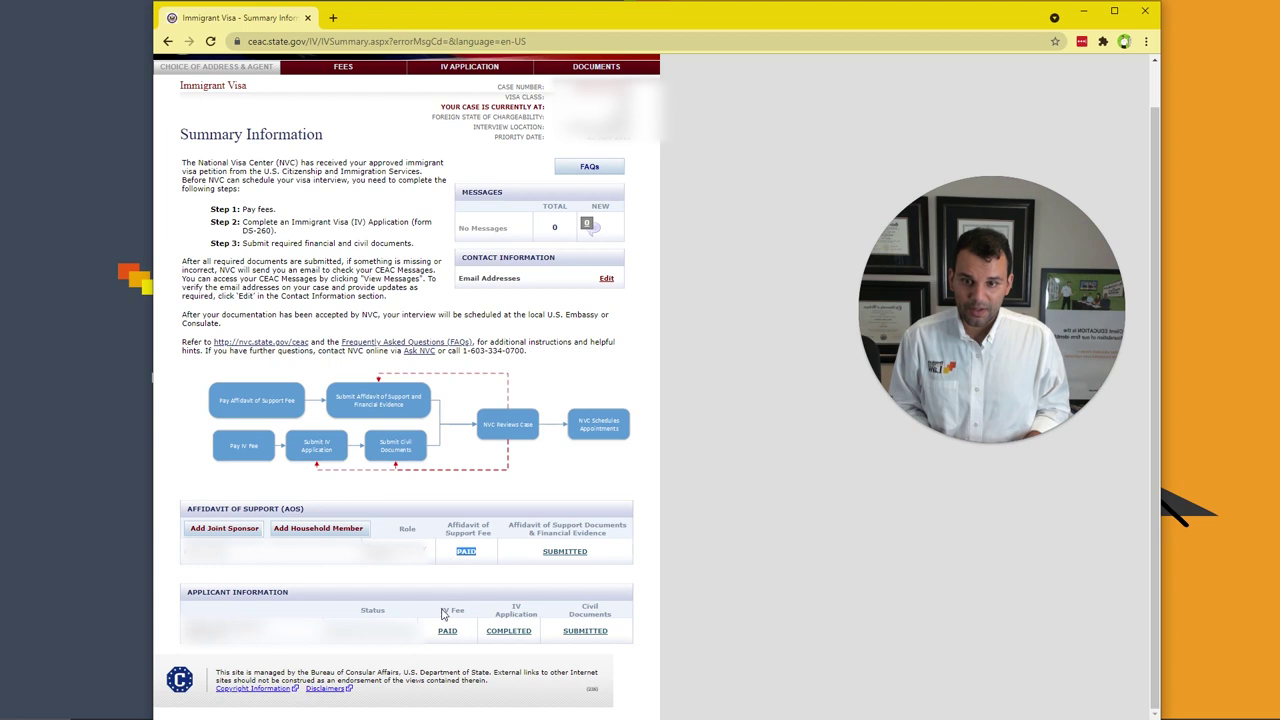
drag(470, 635, 436, 635)
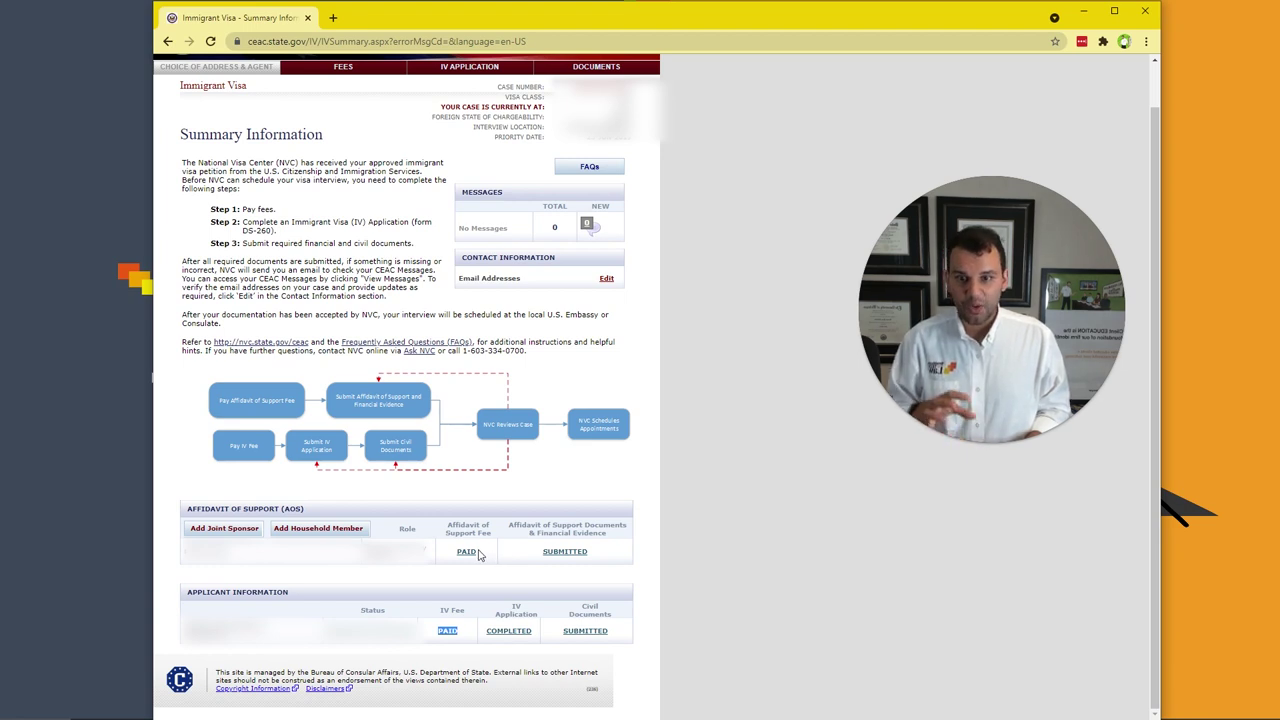
click(513, 614)
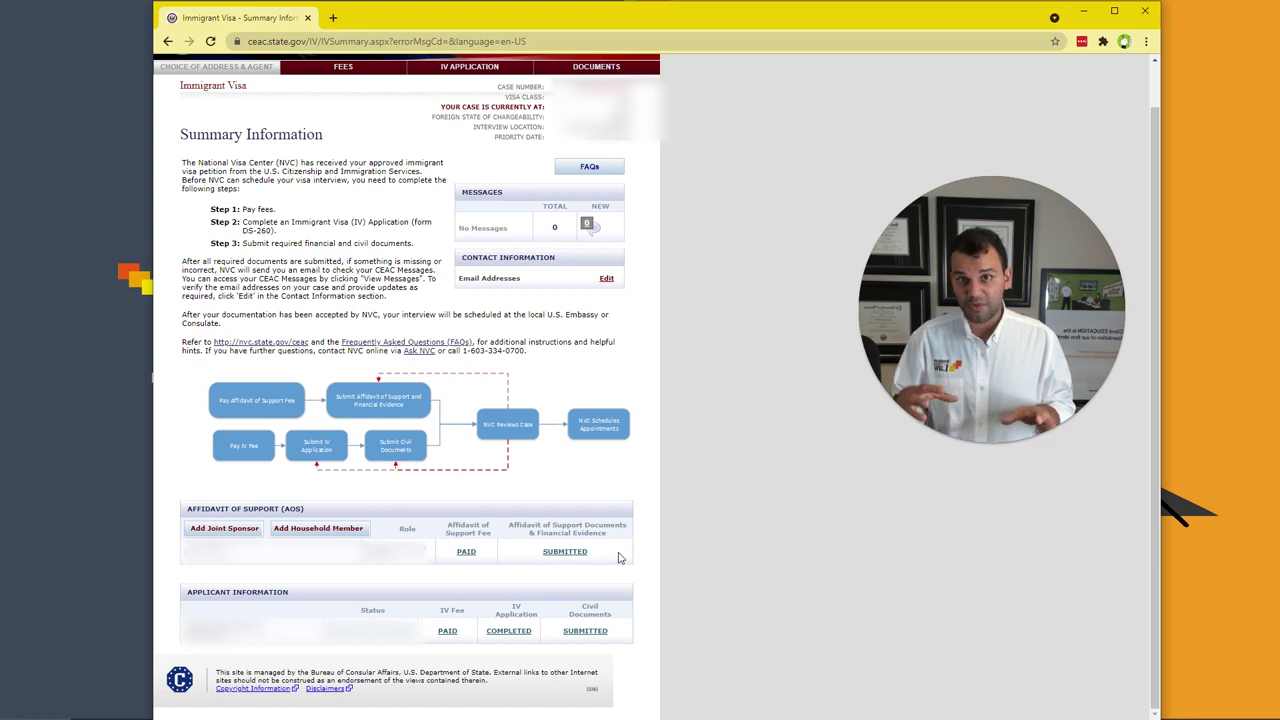
click(510, 631)
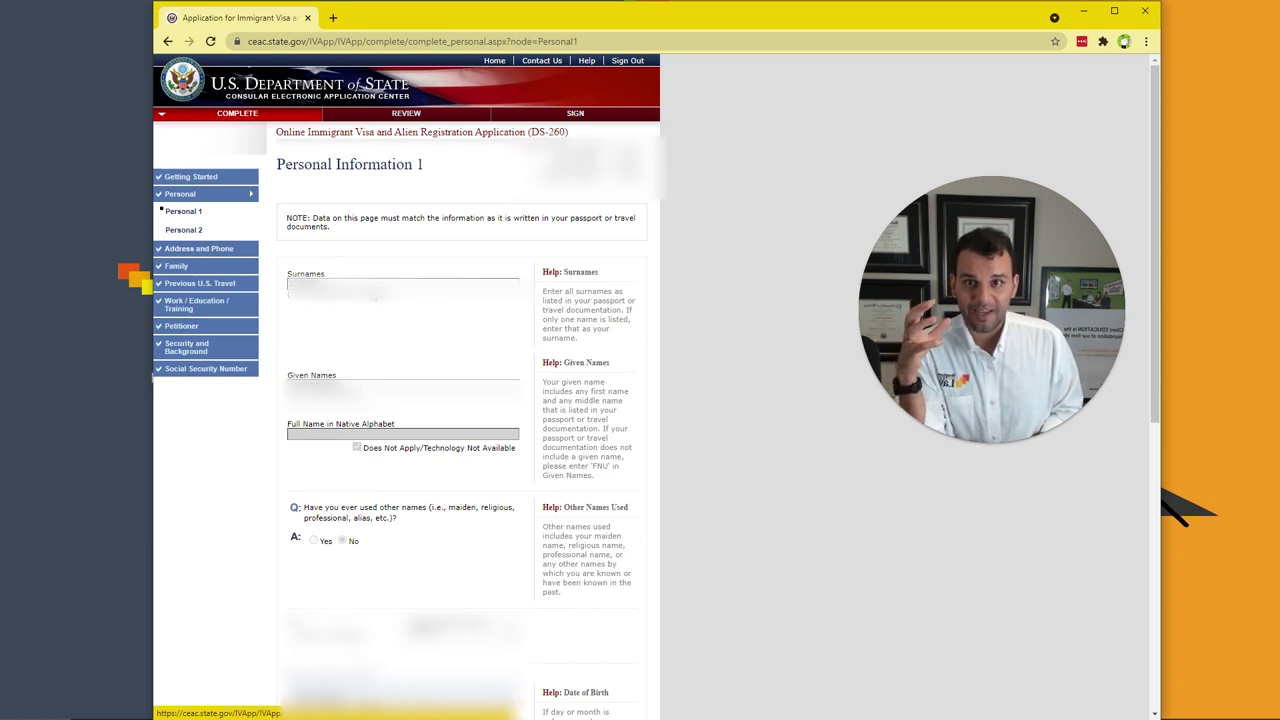
Select and deselect the Personal Information 1 page text, then go to Address and Phone.
drag(277, 164, 427, 164)
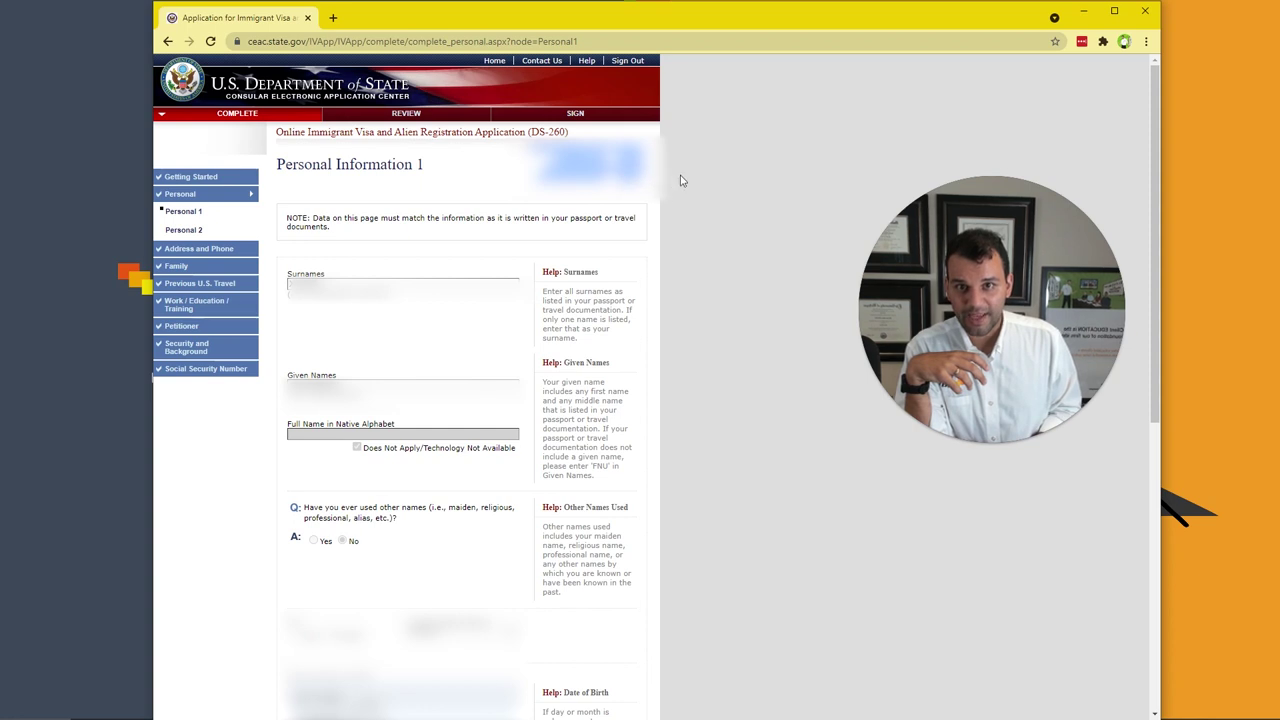
key(ctrl+a)
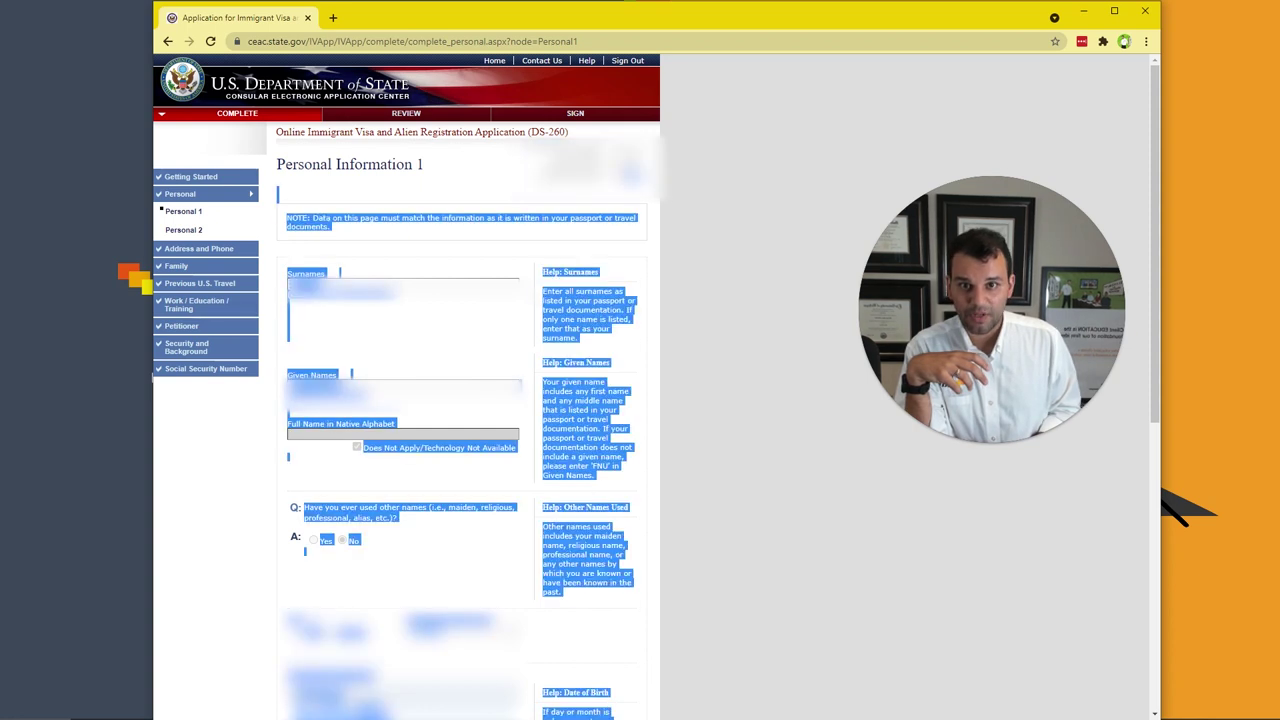
click(680, 229)
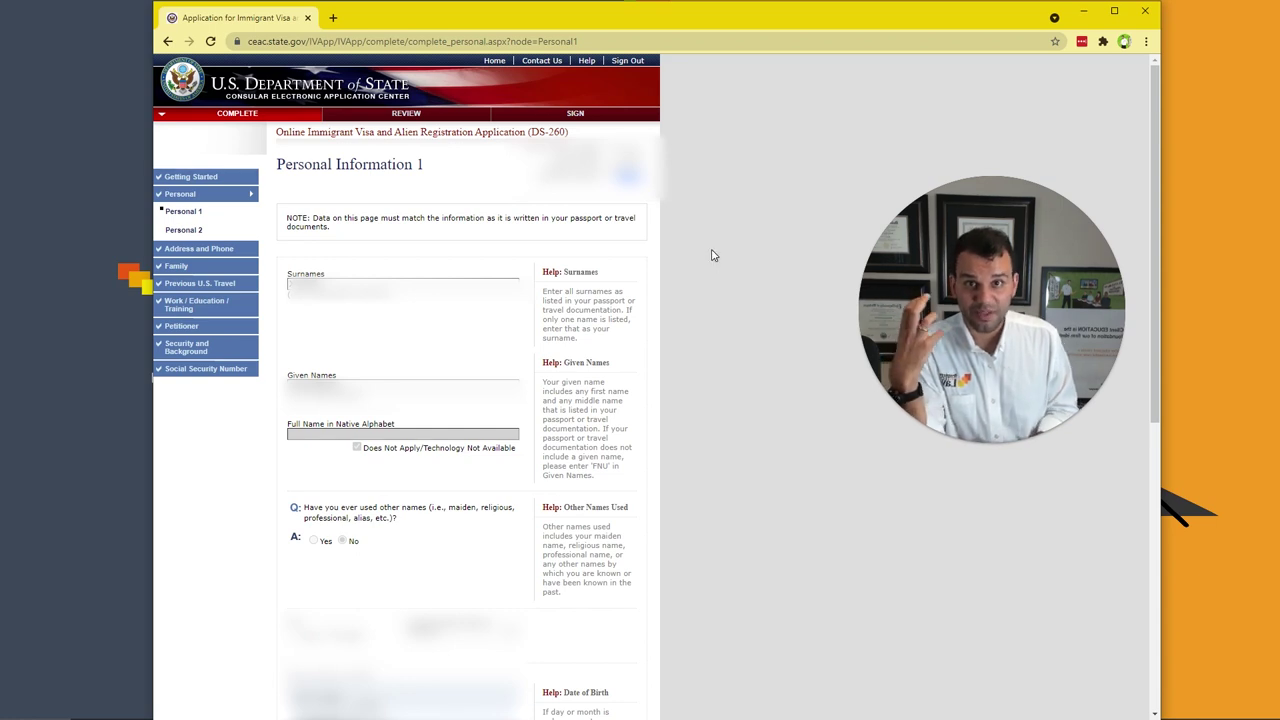
click(199, 253)
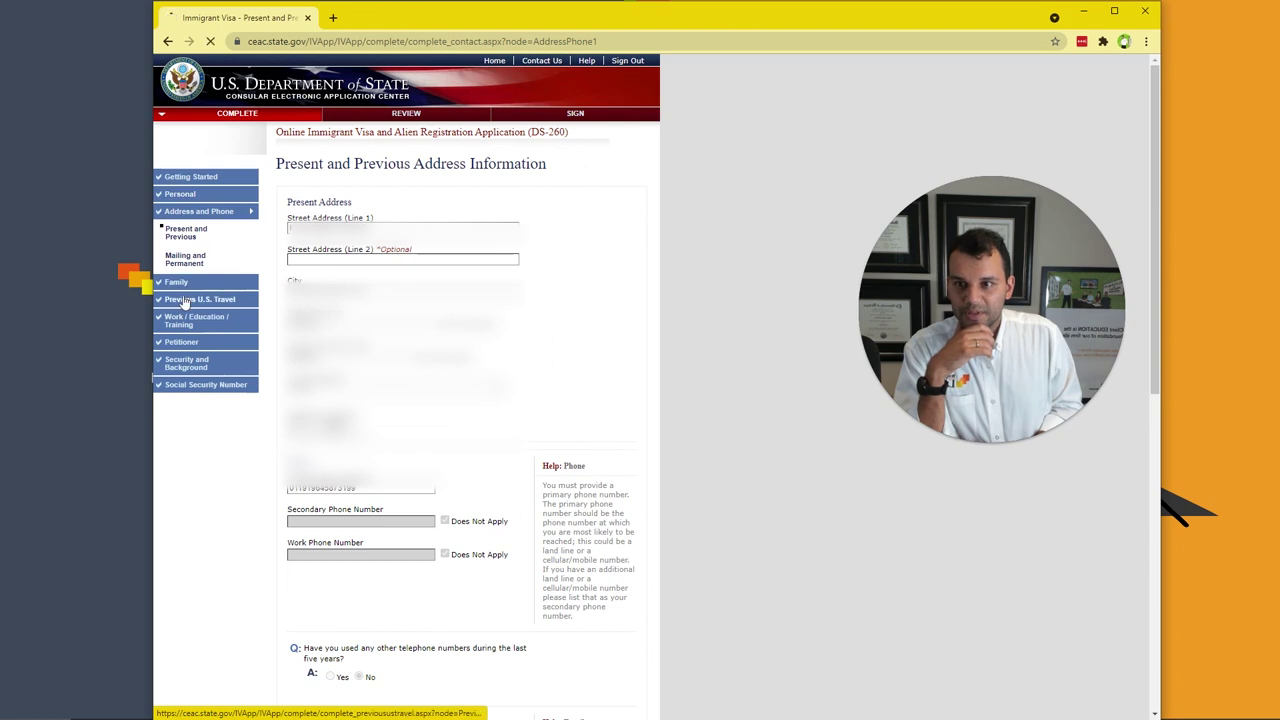
Check the Travel, Petitioner, Security, Address and Phone, and SSN sections, then start the review.
click(183, 300)
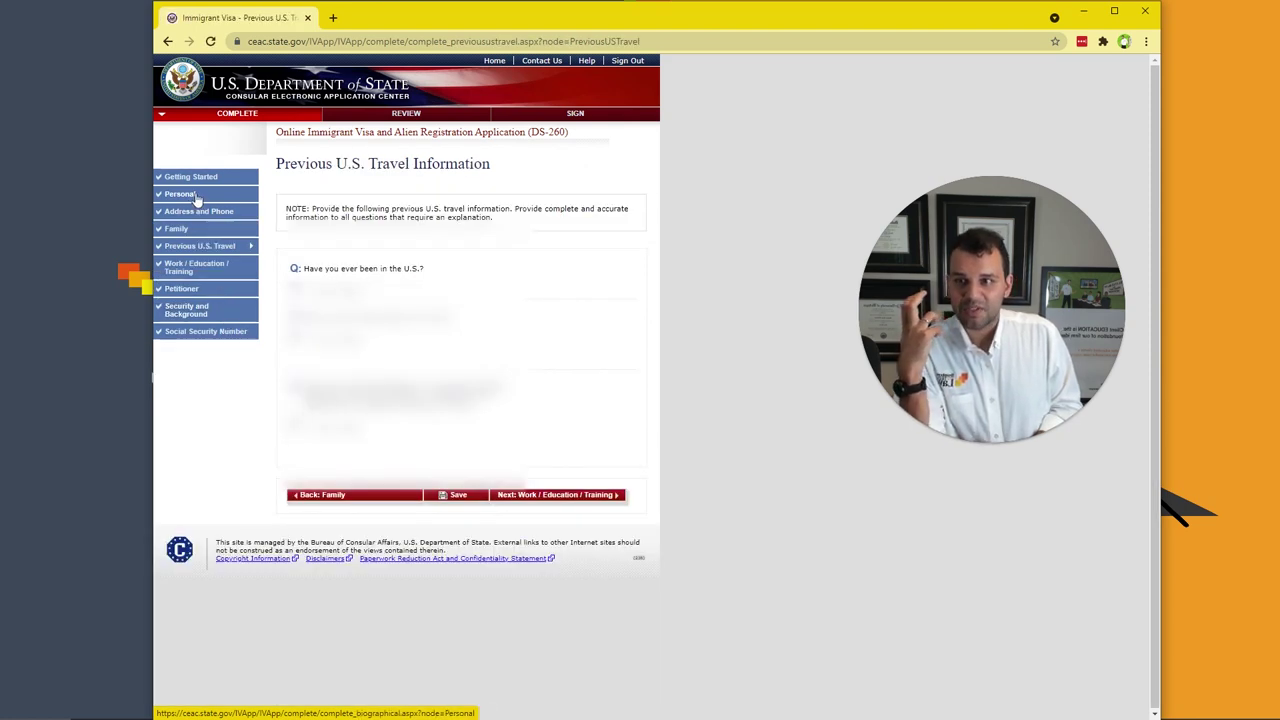
click(182, 288)
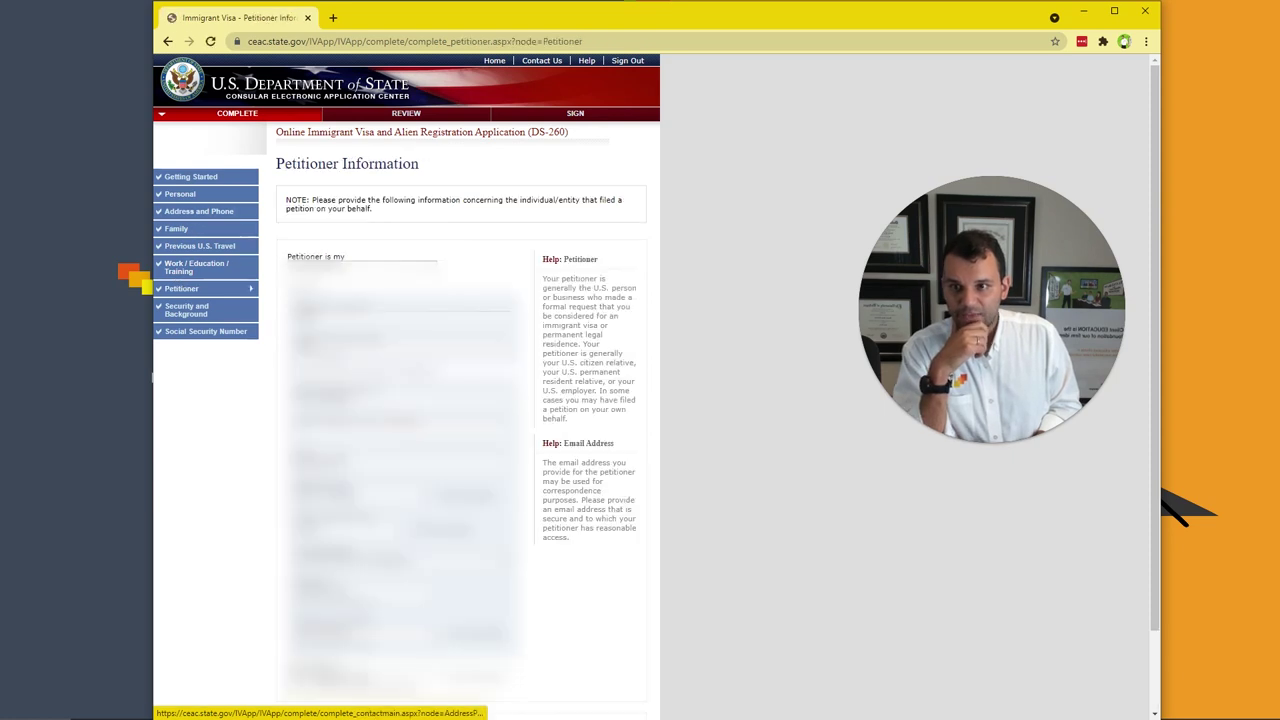
click(192, 314)
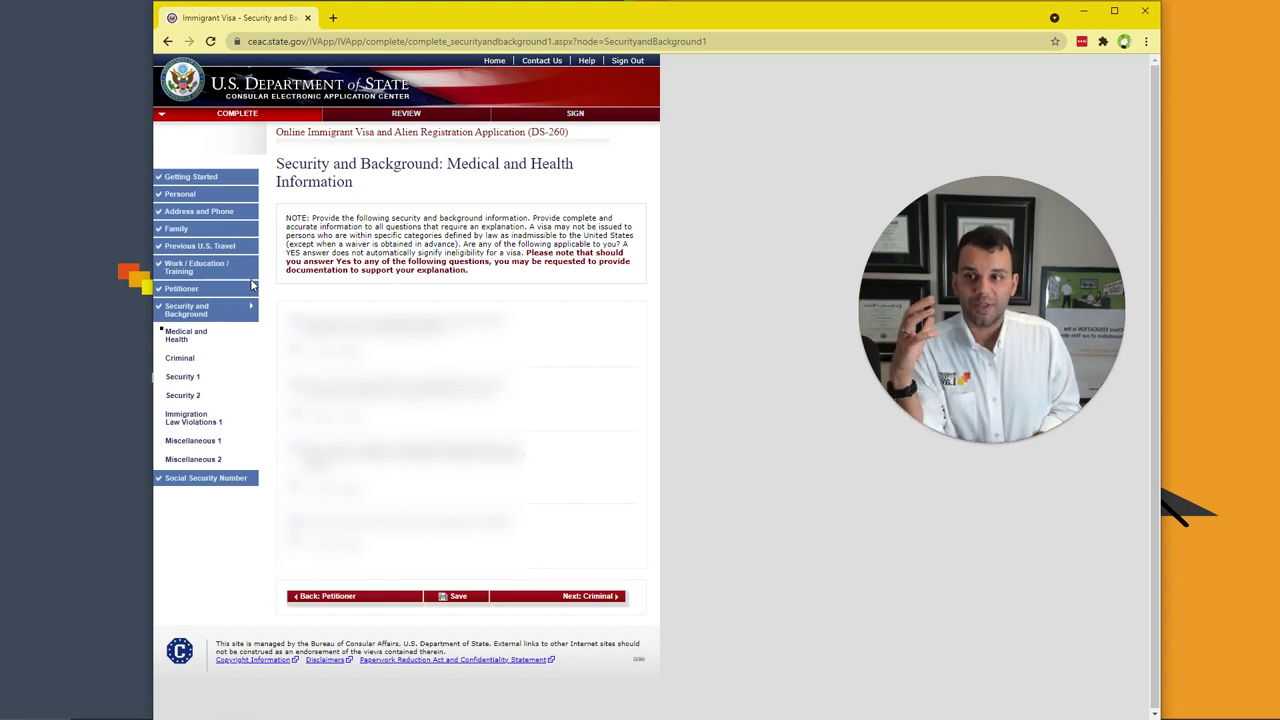
click(184, 212)
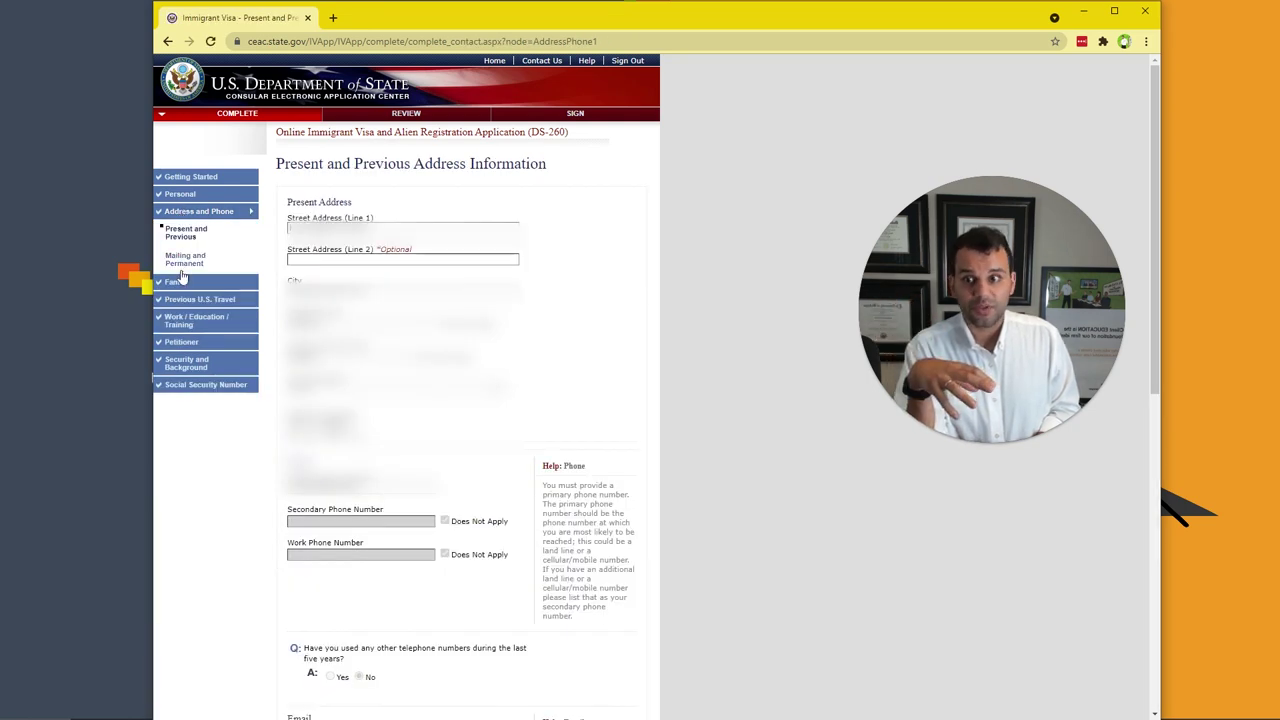
click(184, 386)
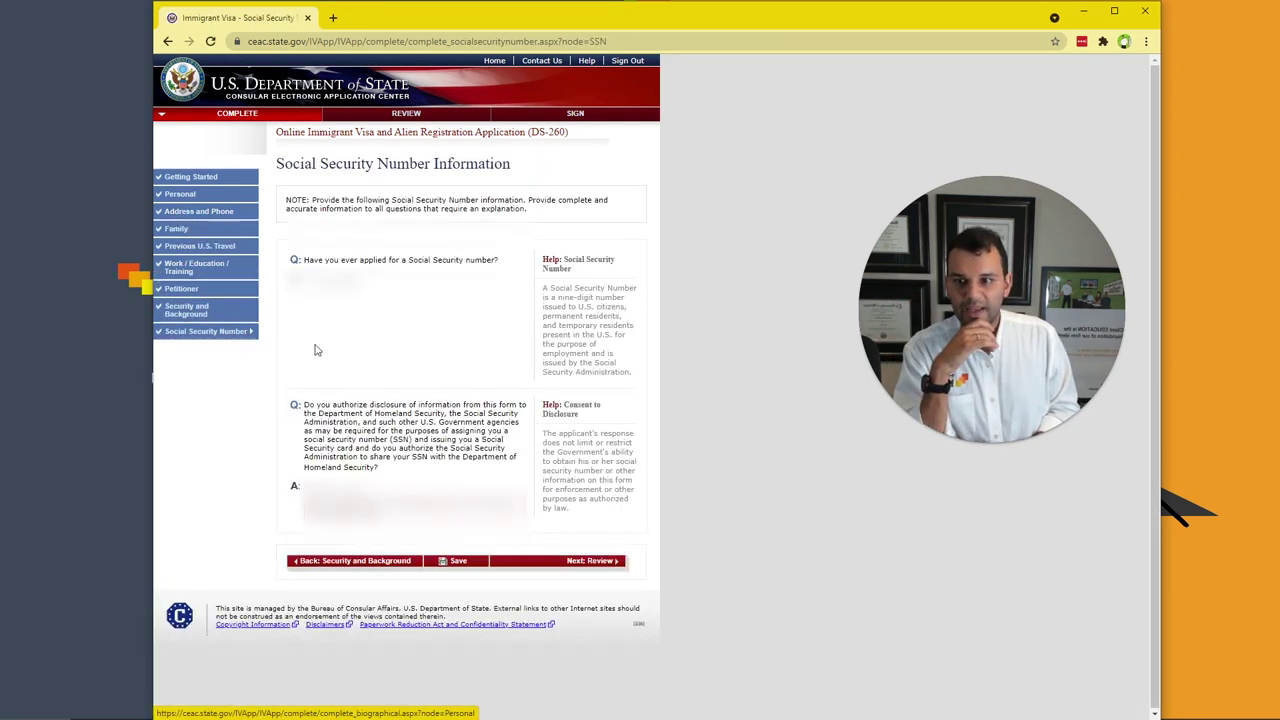
click(588, 565)
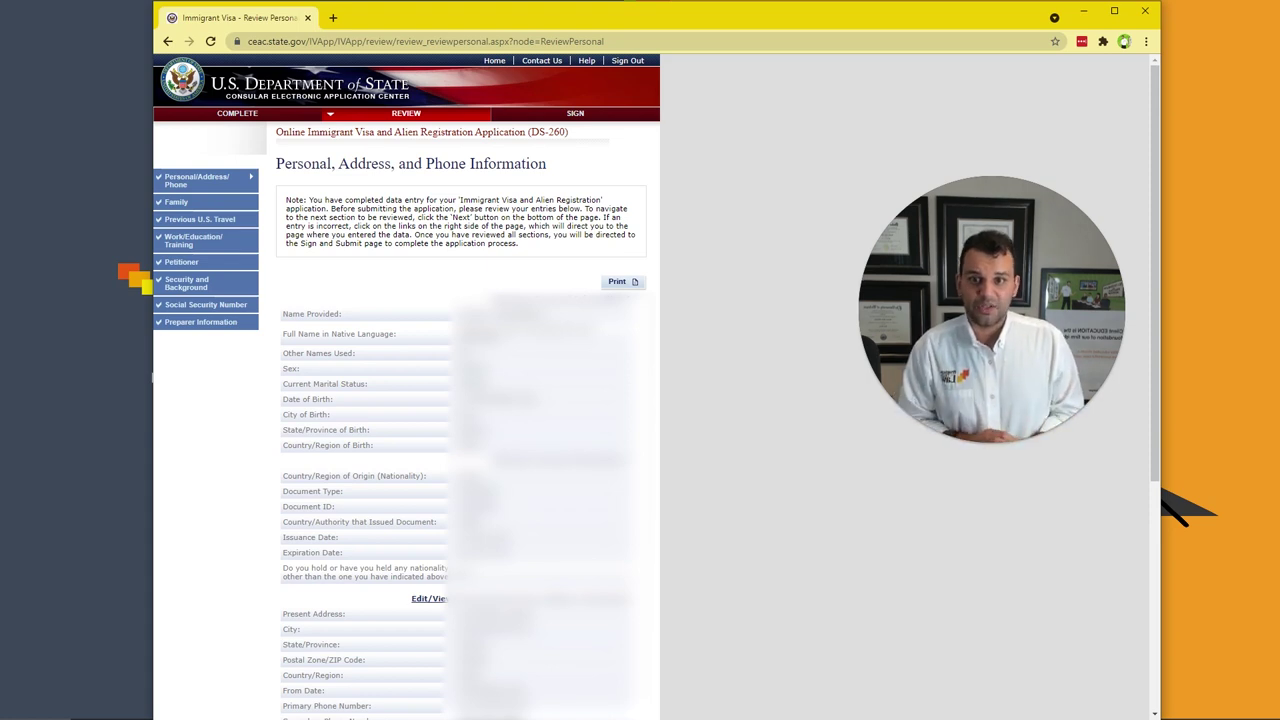
scroll(456, 400, down, 3)
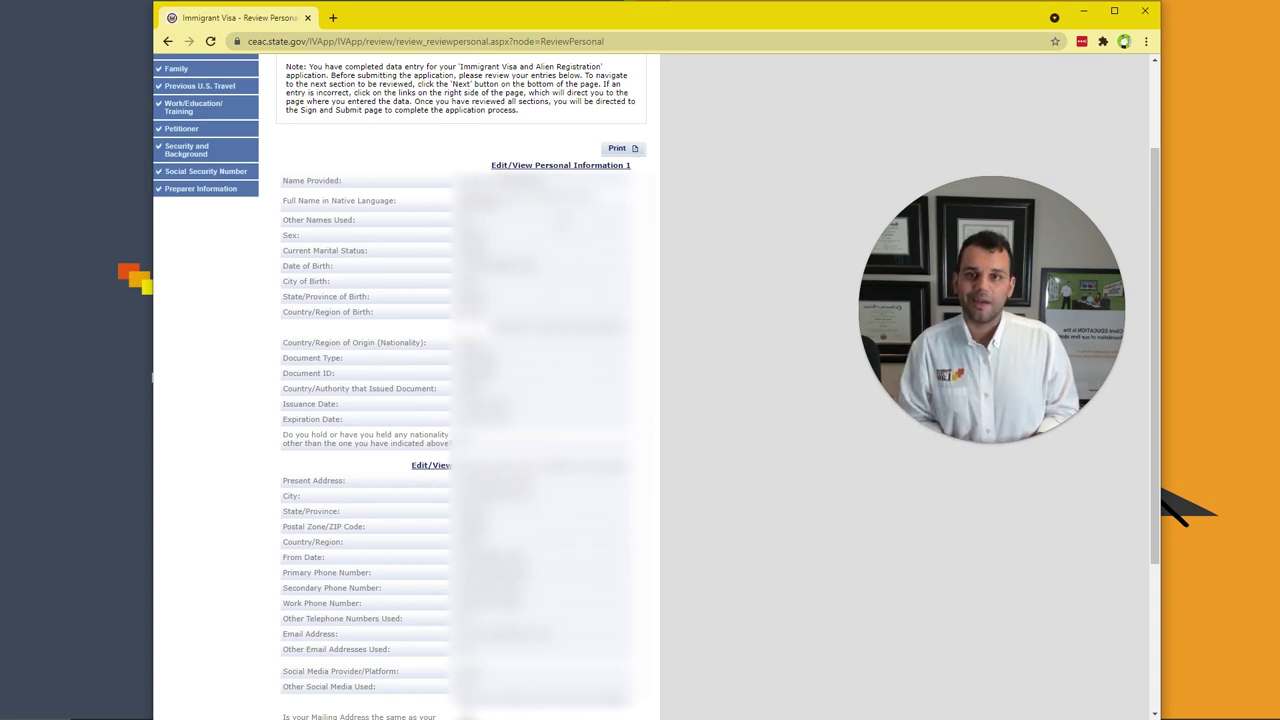
scroll(665, 303, up, 1)
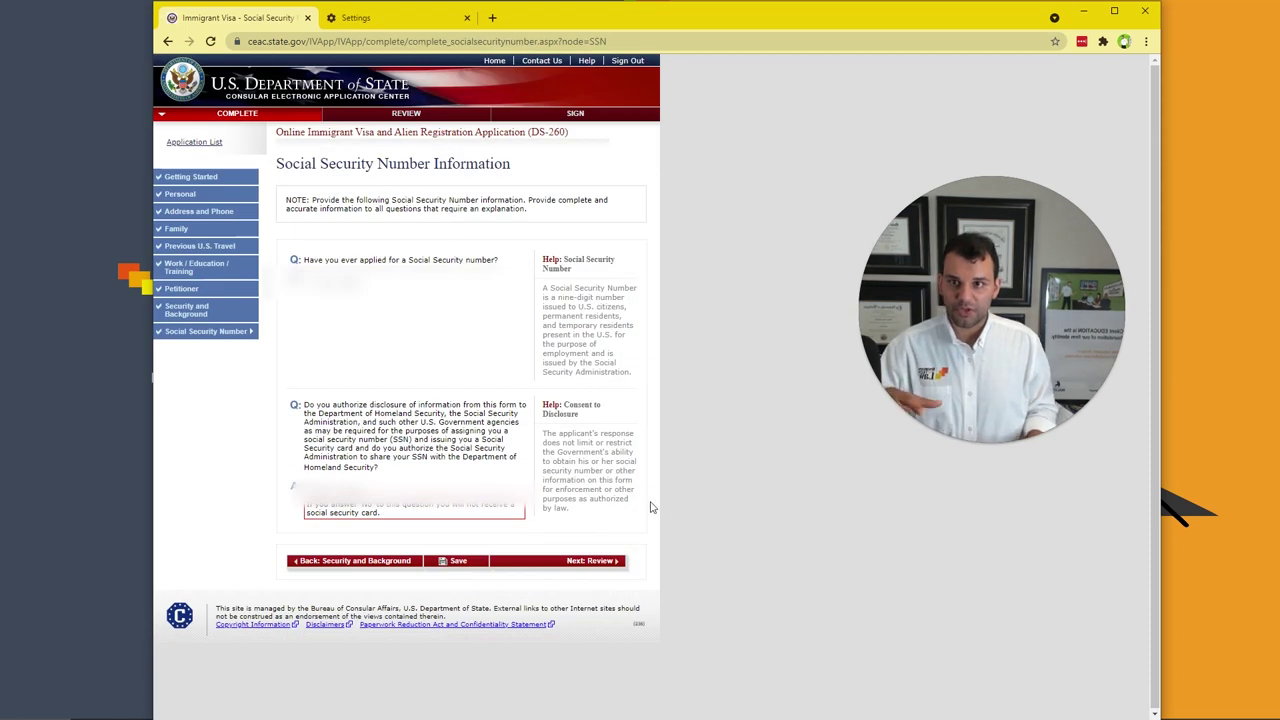
Start the review and page through Personal, Previous U.S. Travel, and Work/Education/Training pages.
click(612, 561)
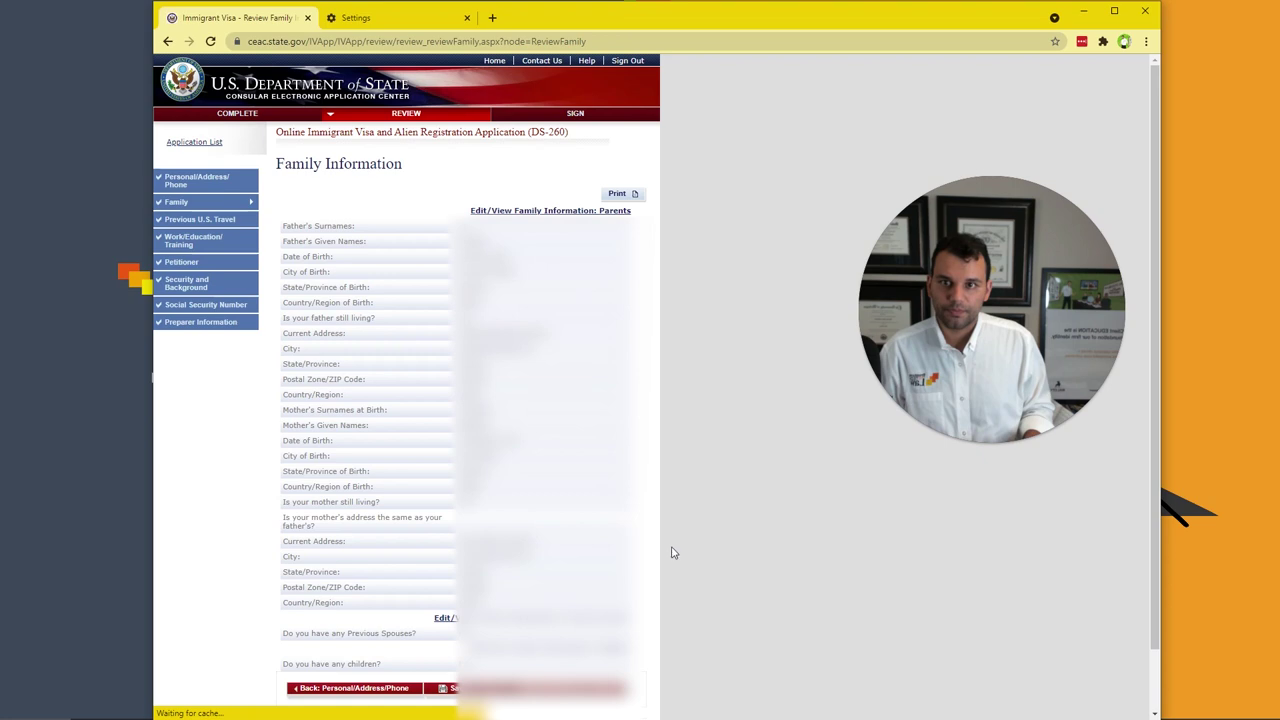
scroll(674, 551, down, 1)
click(612, 621)
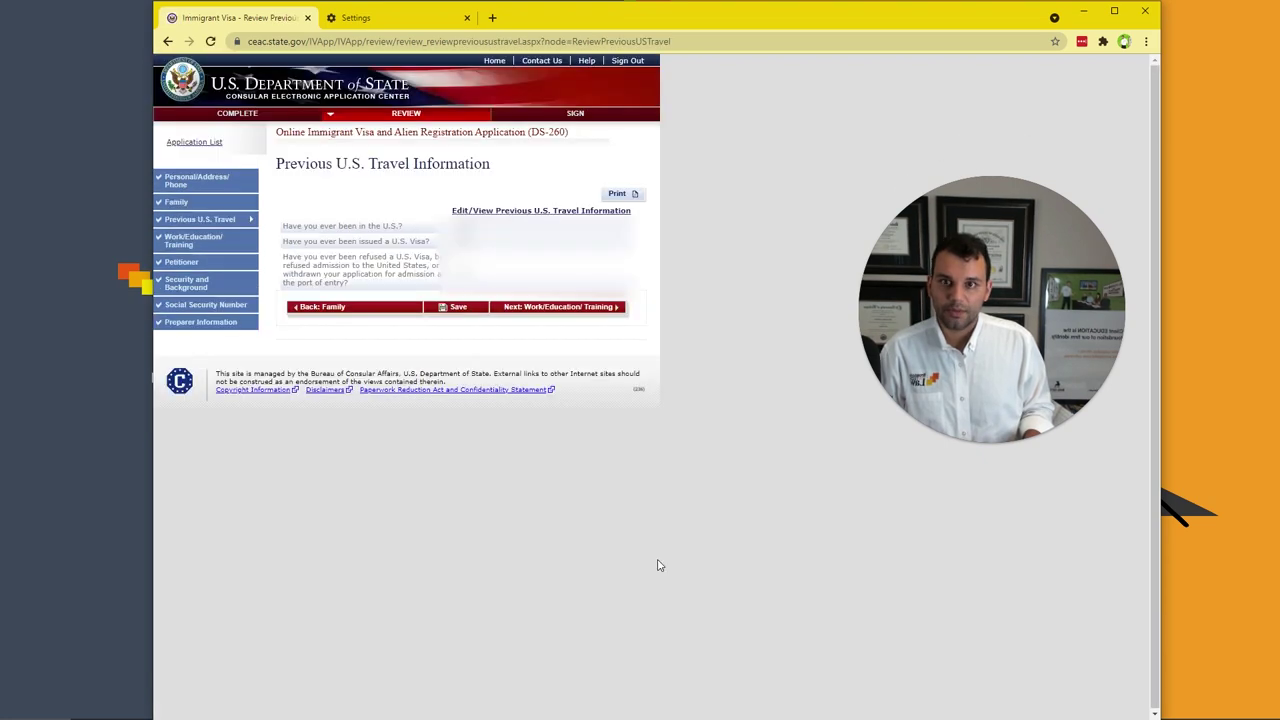
click(596, 308)
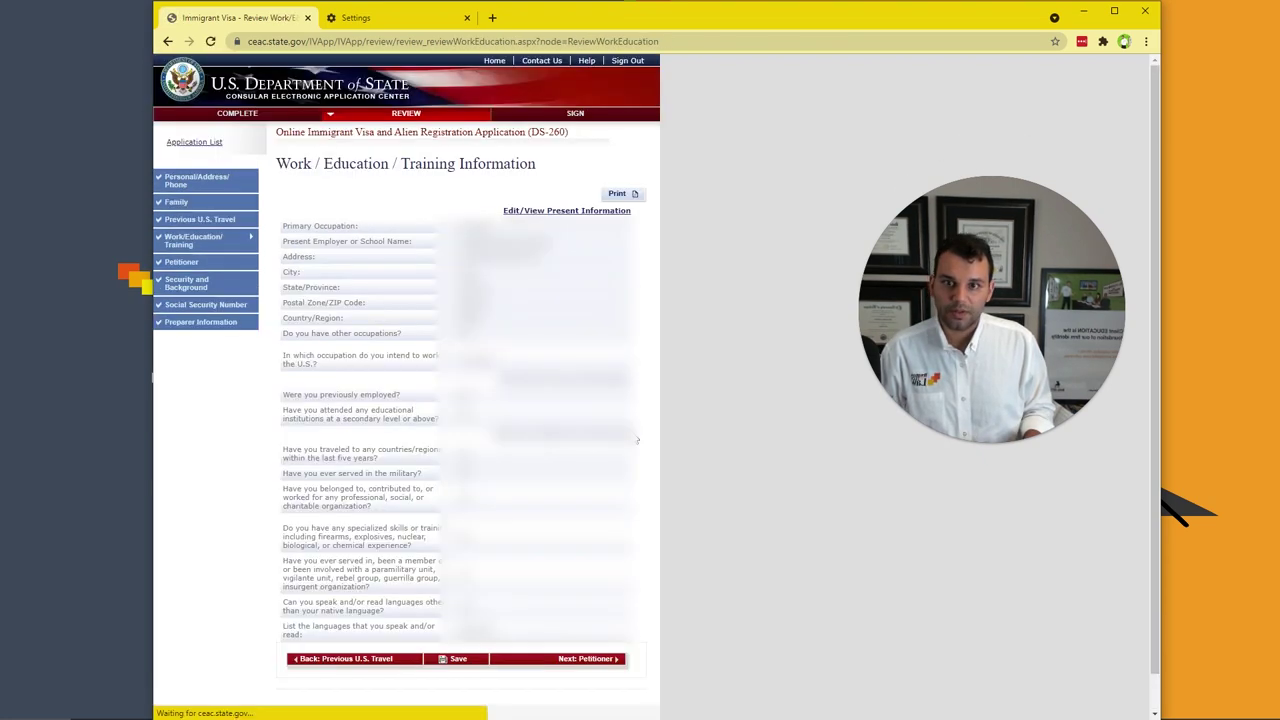
scroll(634, 437, down, 1)
Continue through the Petitioner, Security, SSN, and Preparer reviews to the confirmation page.
click(595, 622)
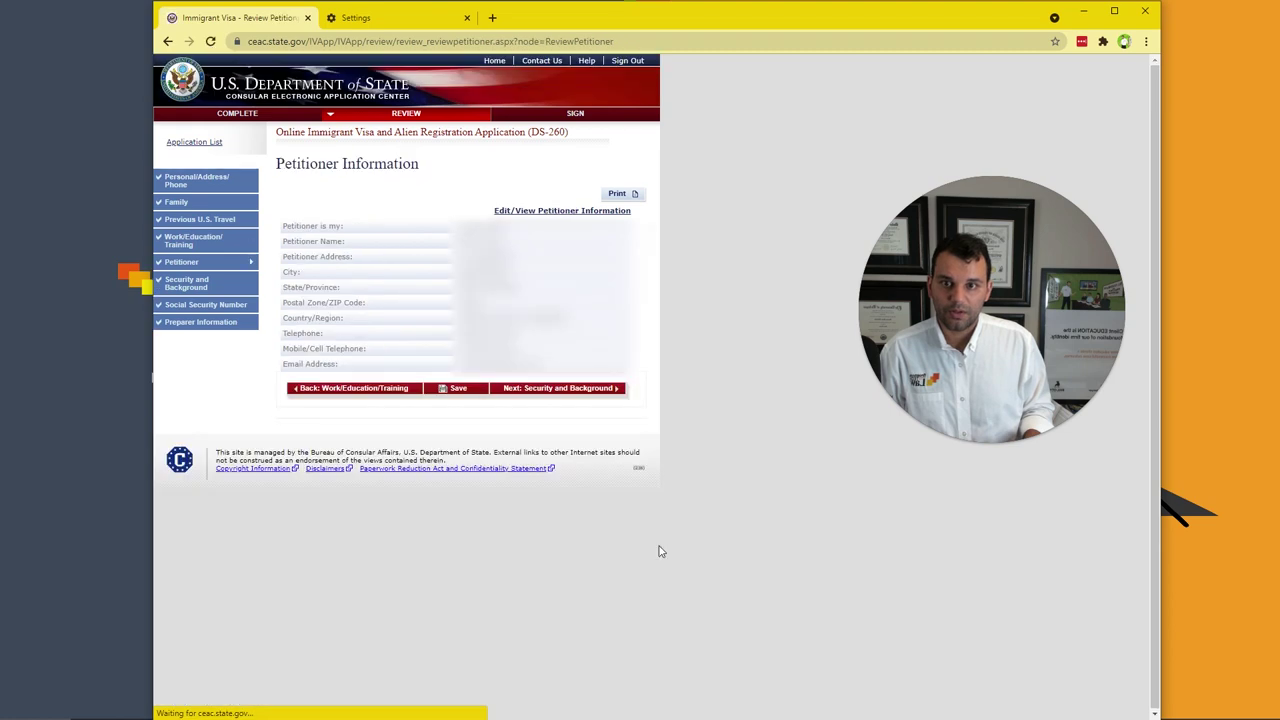
click(606, 390)
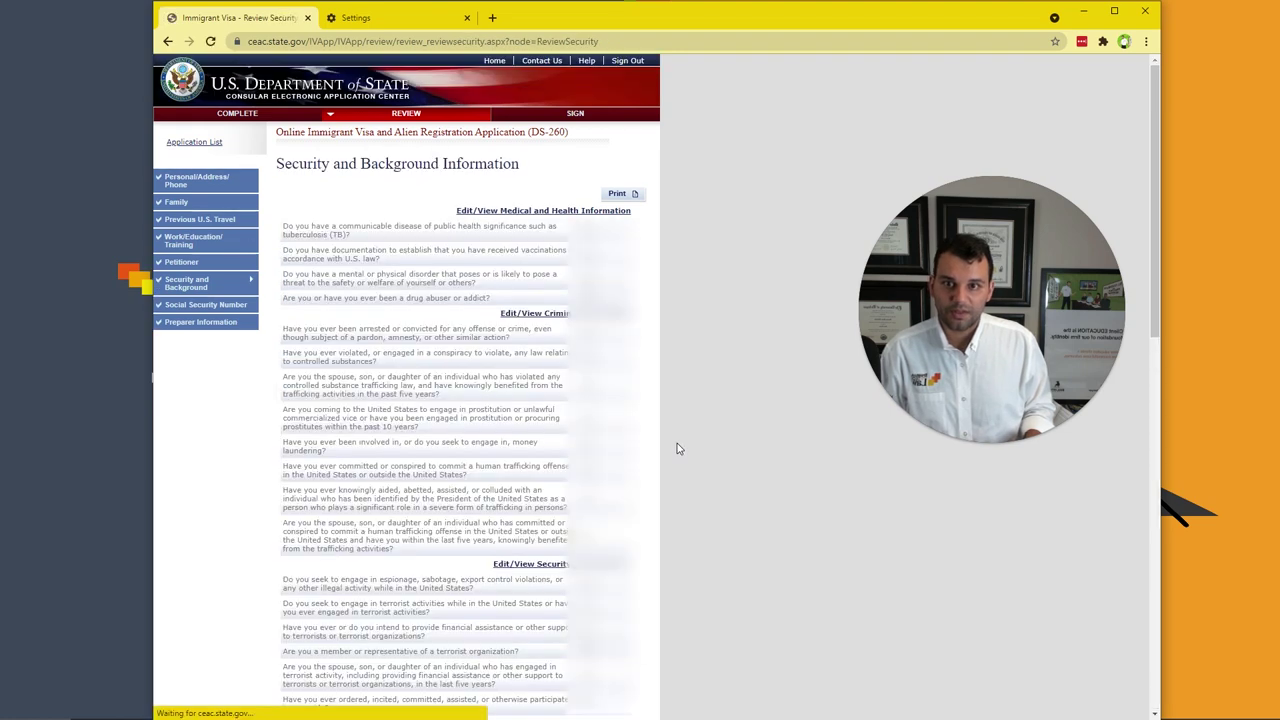
scroll(677, 446, down, 15)
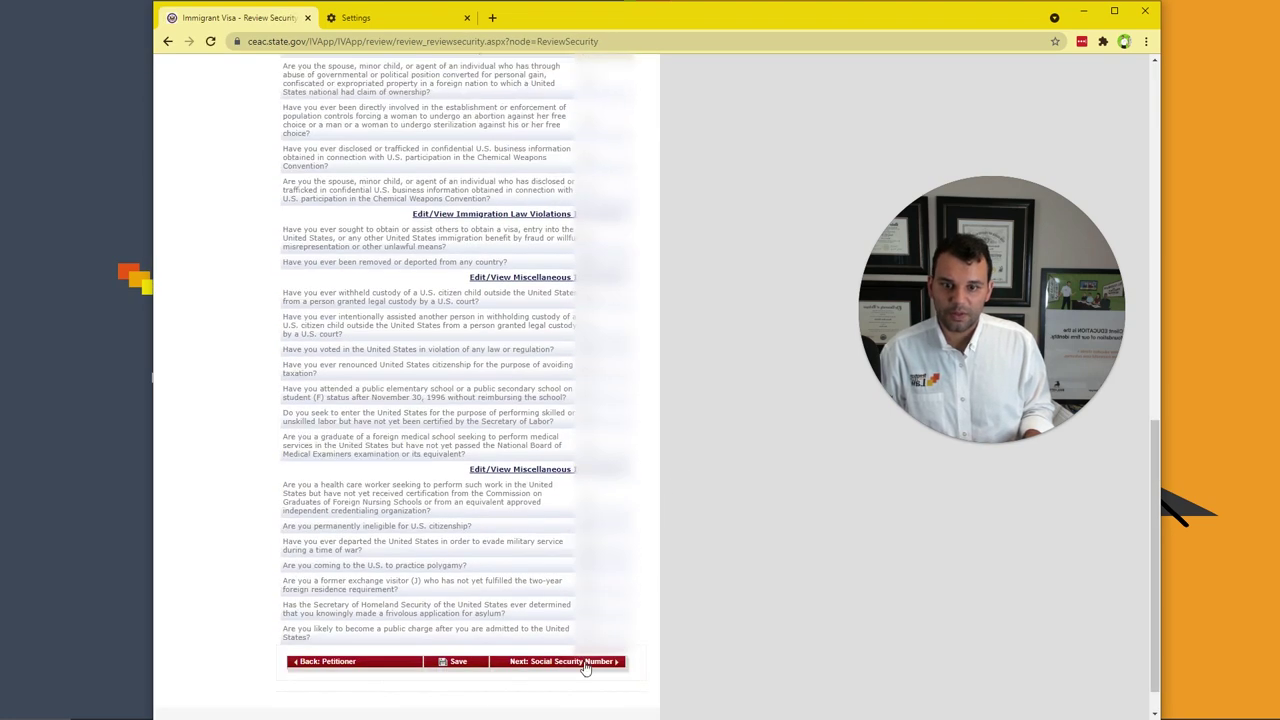
click(585, 665)
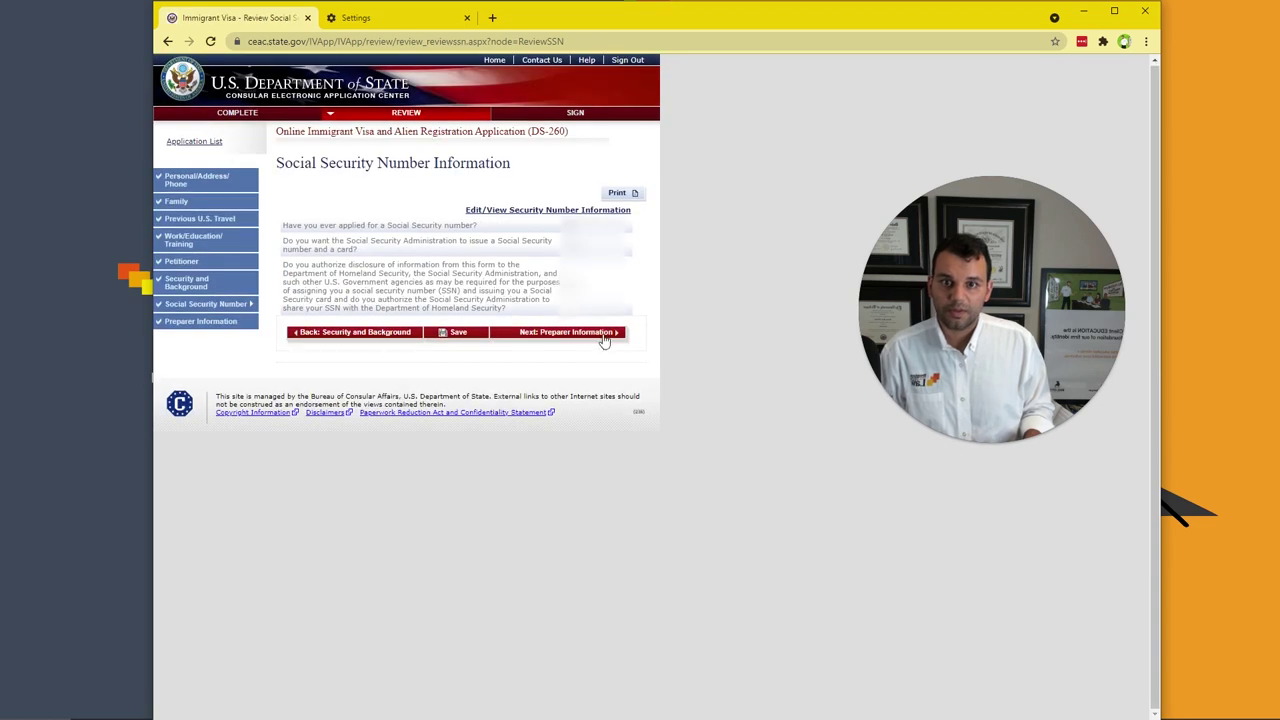
click(600, 334)
click(618, 415)
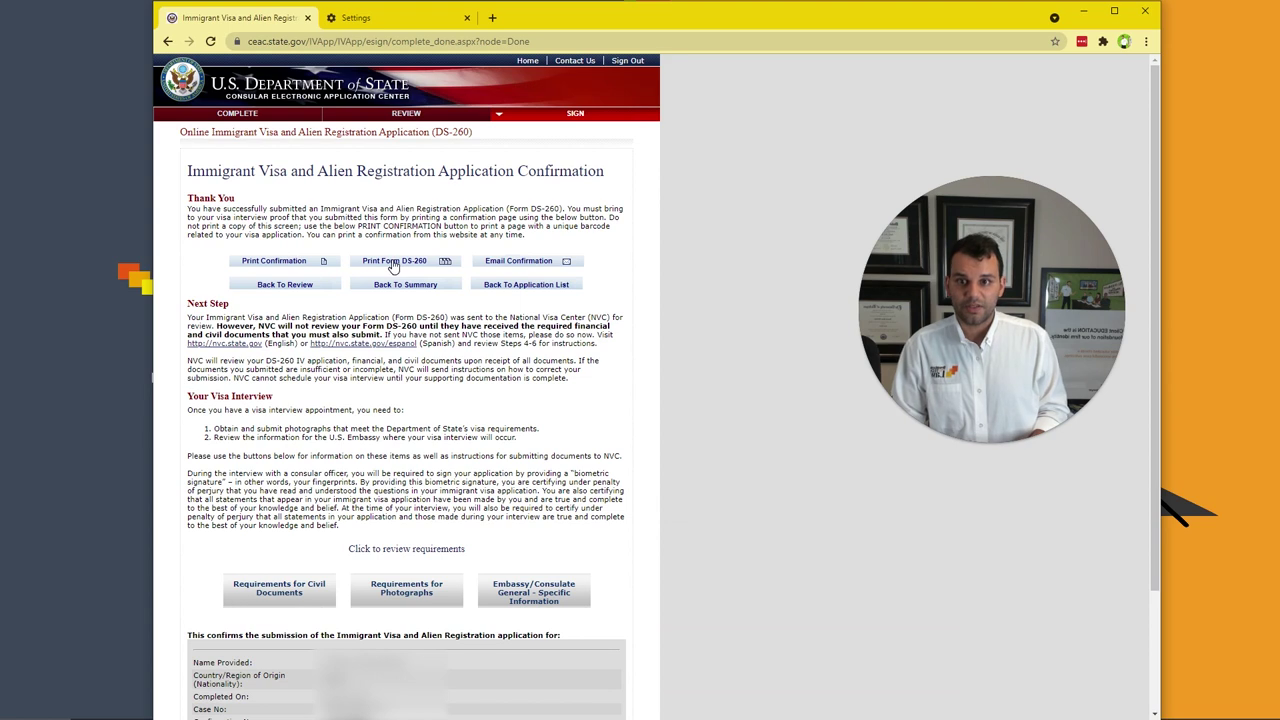
scroll(303, 452, down, 3)
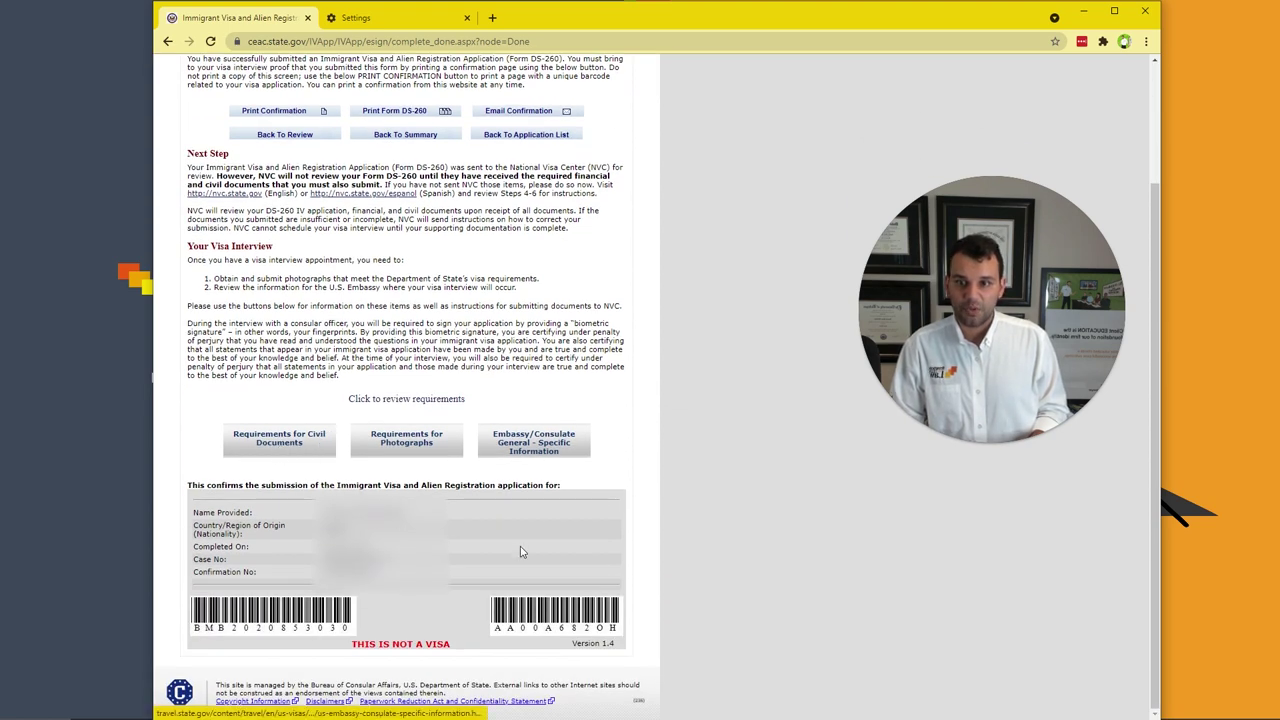
scroll(523, 553, up, 3)
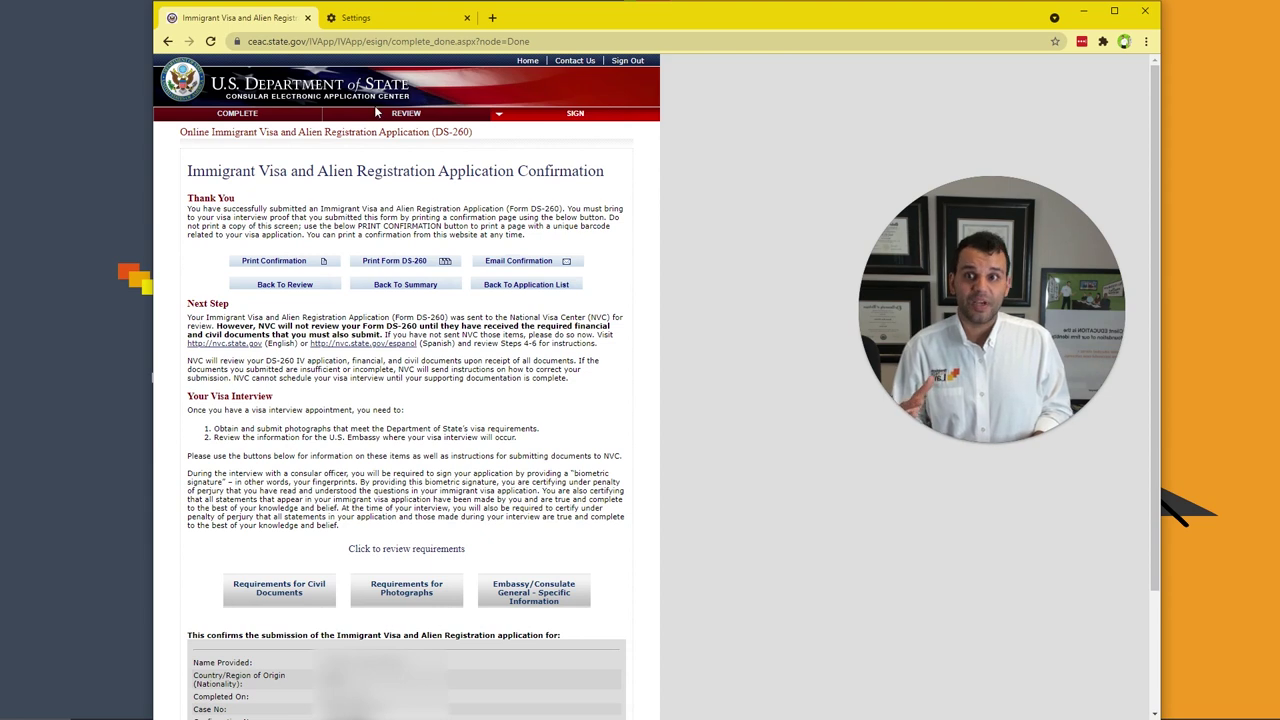
Reopen the Review pages from the top bar and scroll through the personal information.
click(440, 158)
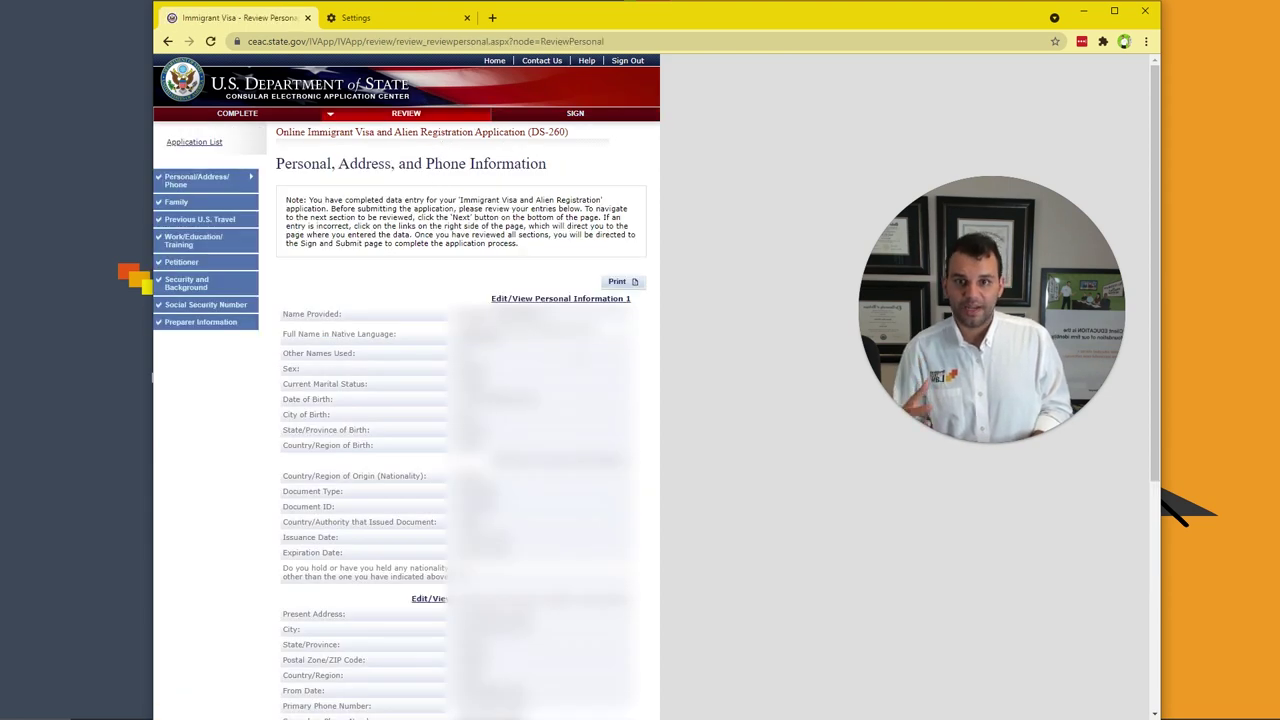
scroll(460, 400, down, 2)
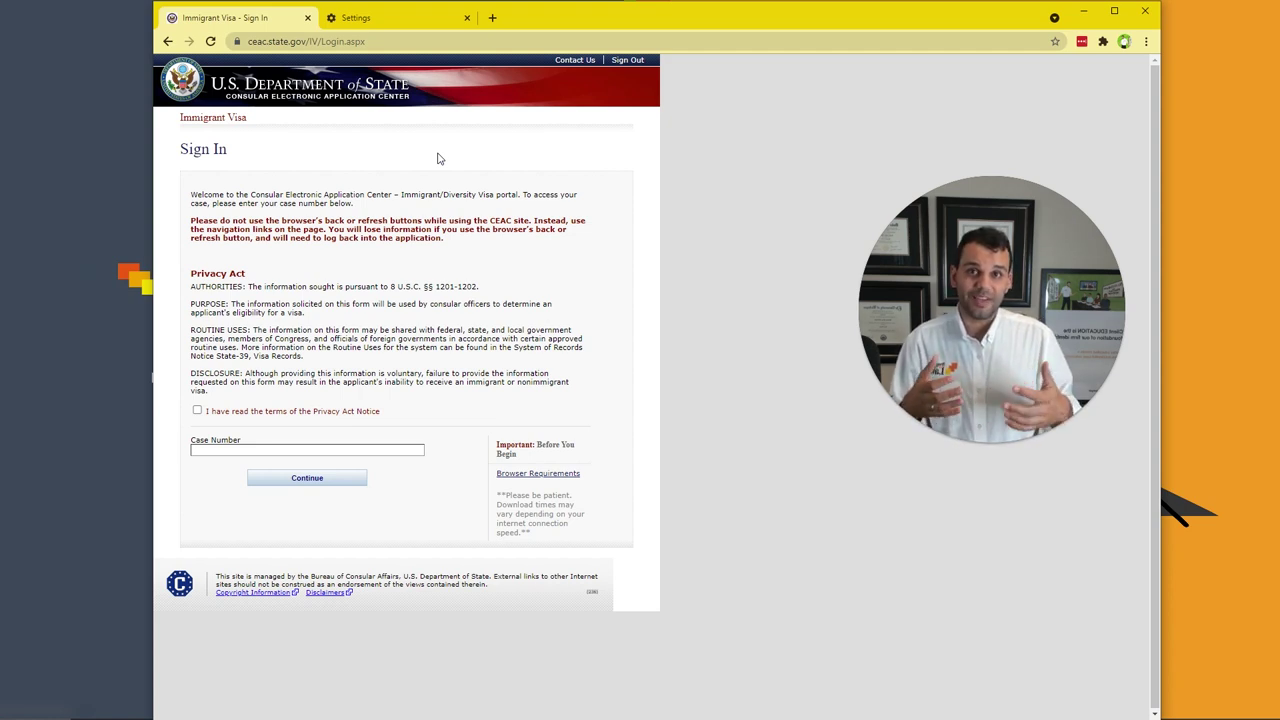
mouse_move(903, 194)
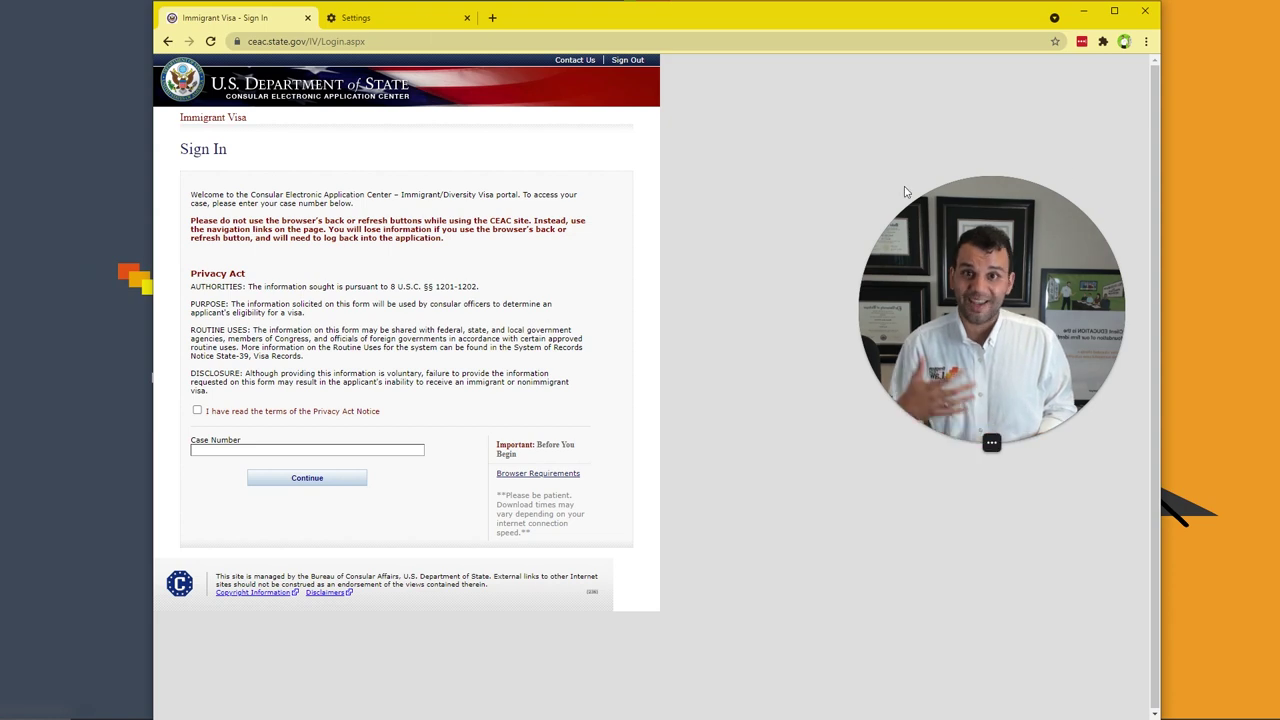